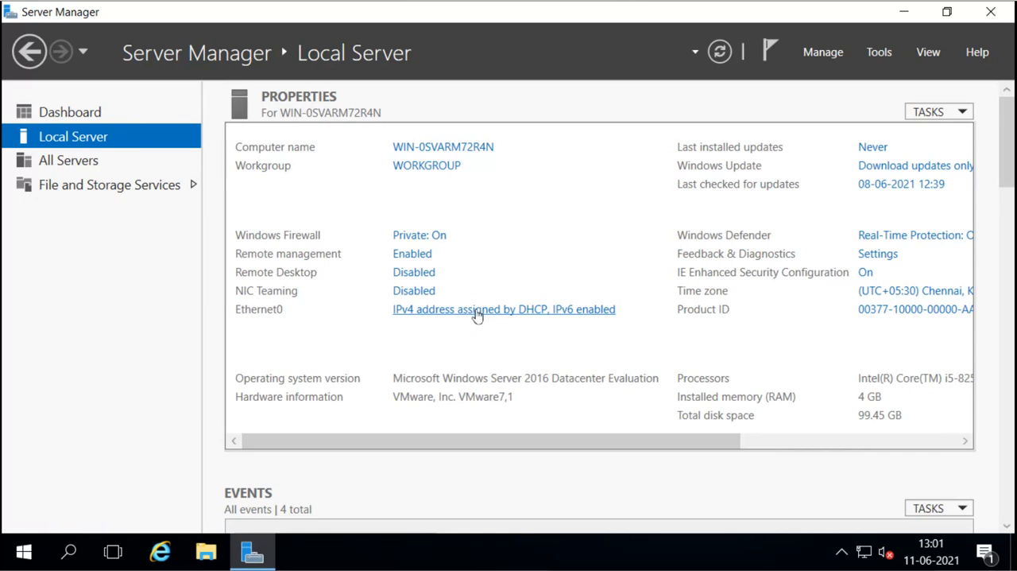
Step: Open the Internet Protocol Version 4 (TCP/IPv4) properties of the Ethernet0 network adapter
{"action": "left_click", "coordinate": [477, 316]}
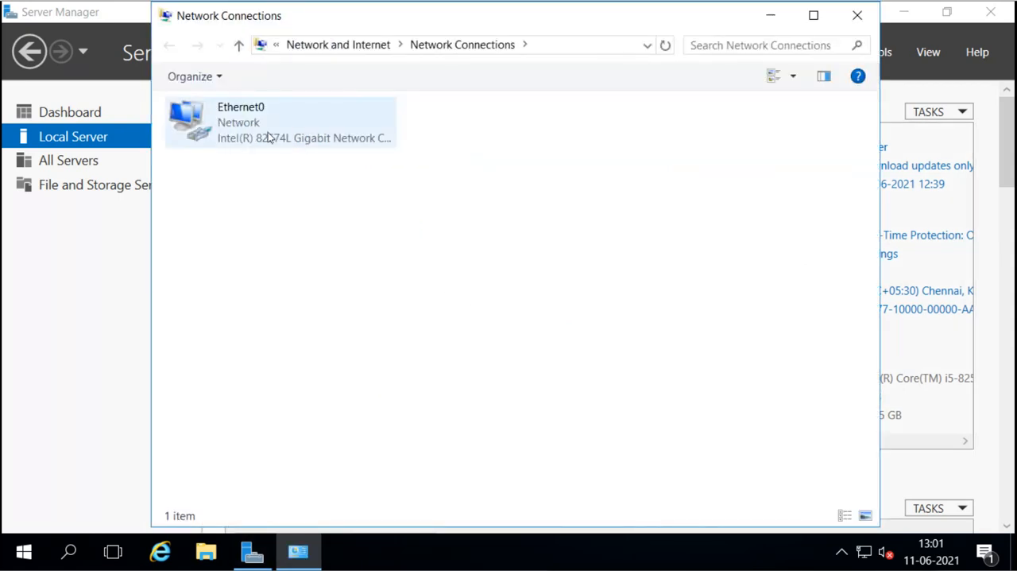
{"action": "left_click", "coordinate": [268, 137]}
{"action": "right_click", "coordinate": [269, 137]}
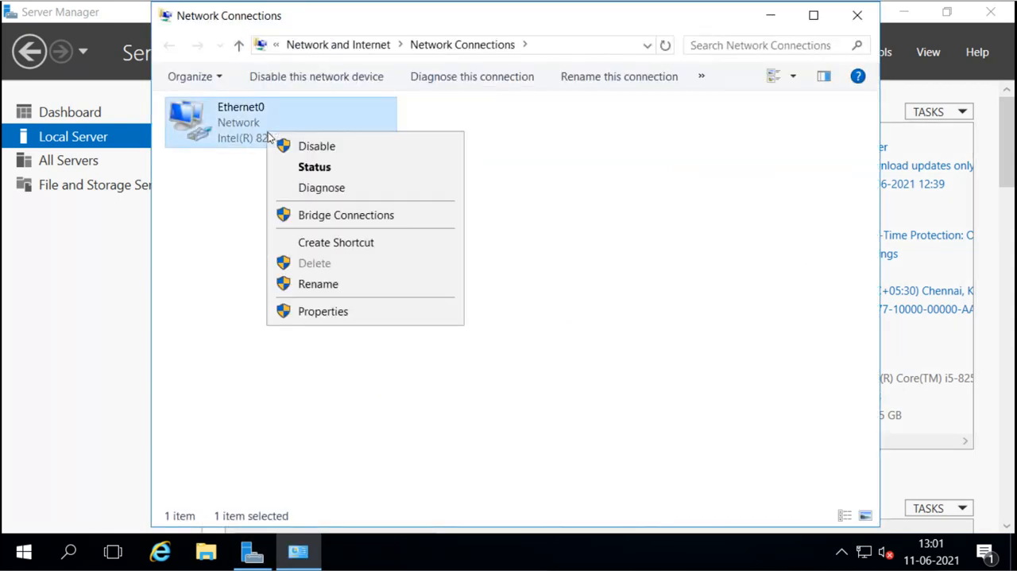
{"action": "left_click", "coordinate": [324, 312]}
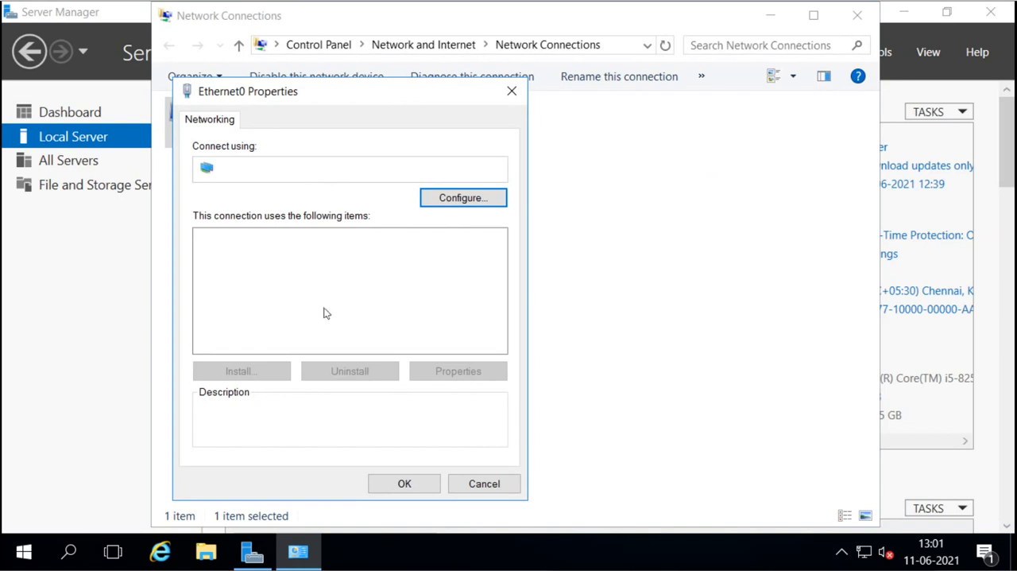
{"action": "double_click", "coordinate": [323, 284]}
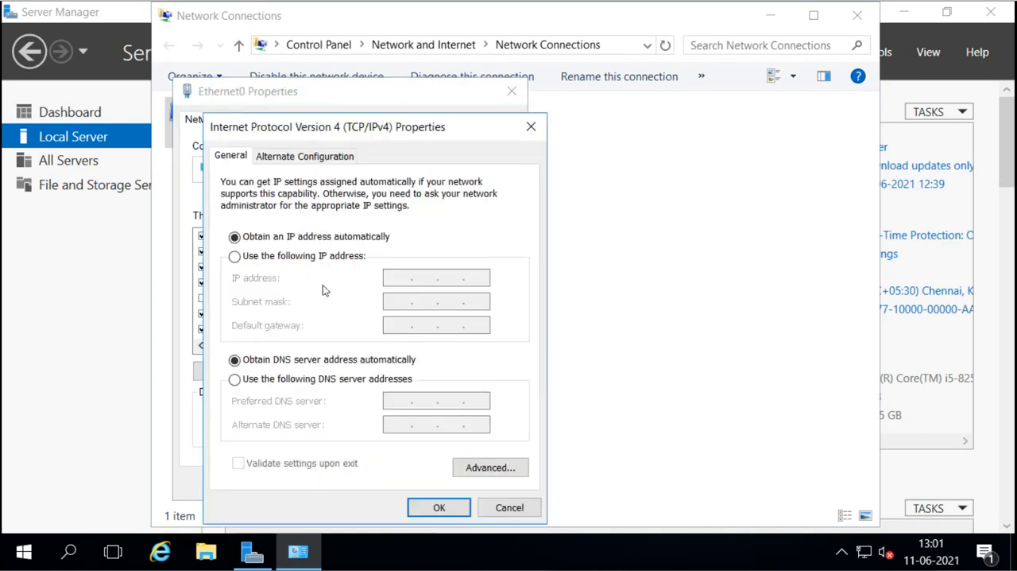
Step: Assign the adapter the static IP address 16.0.0.1 with the default subnet mask 255.0.0.0
{"action": "left_click", "coordinate": [234, 256]}
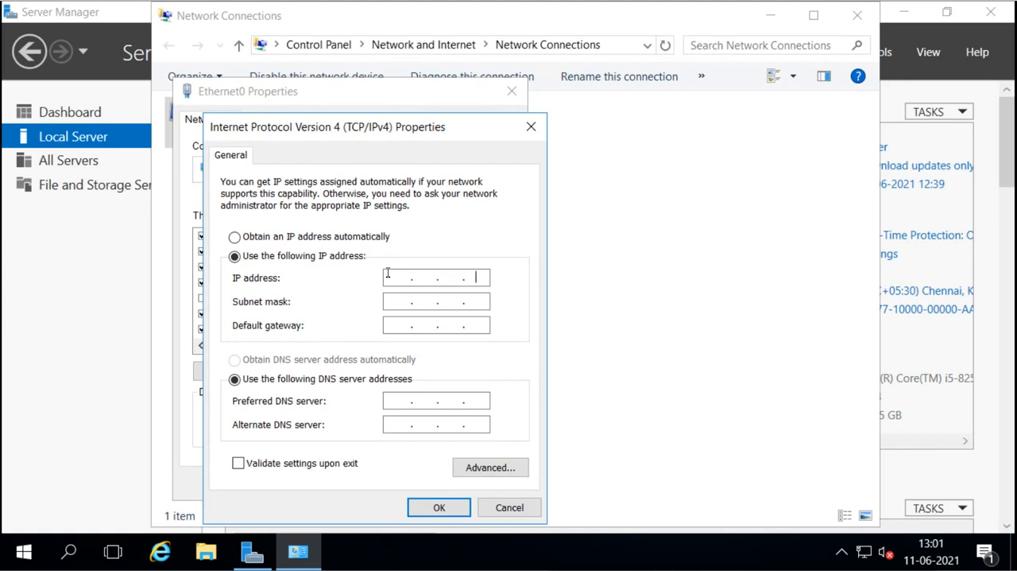
{"action": "key", "text": "BackSpace"}
{"action": "key", "text": "BackSpace"}
{"action": "key", "text": "BackSpace"}
{"action": "type", "text": "16 . 0 . 0 . 1"}
{"action": "key", "text": "Tab"}
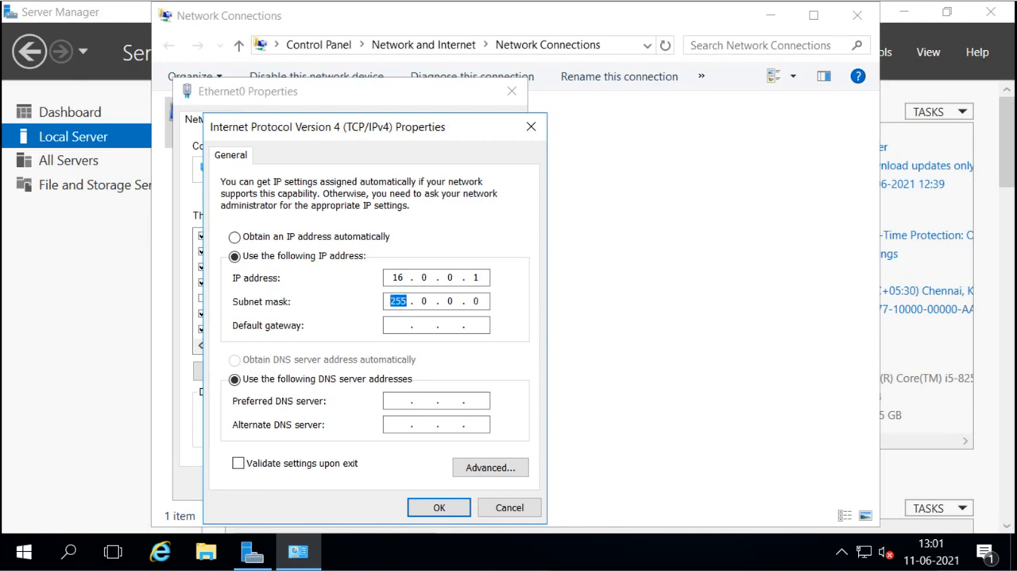
Step: Set the preferred DNS server to 16.0.0.1, apply the adapter settings and close the network connections
{"action": "key", "text": "Tab"}
{"action": "key", "text": "Tab"}
{"action": "key", "text": "Tab"}
{"action": "type", "text": "16 . 0 . 0 . 1"}
{"action": "left_click", "coordinate": [426, 509]}
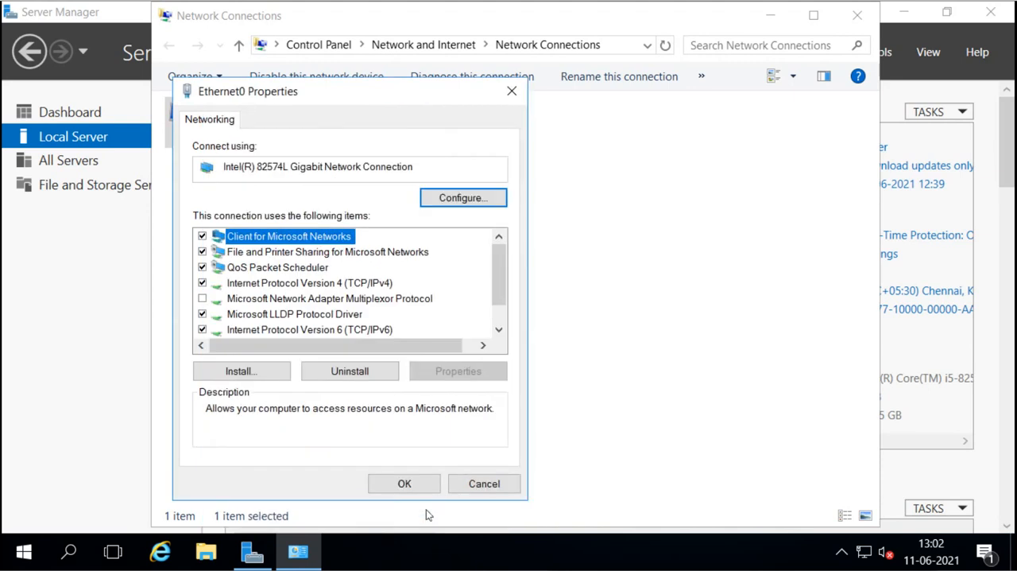
{"action": "left_click", "coordinate": [405, 484]}
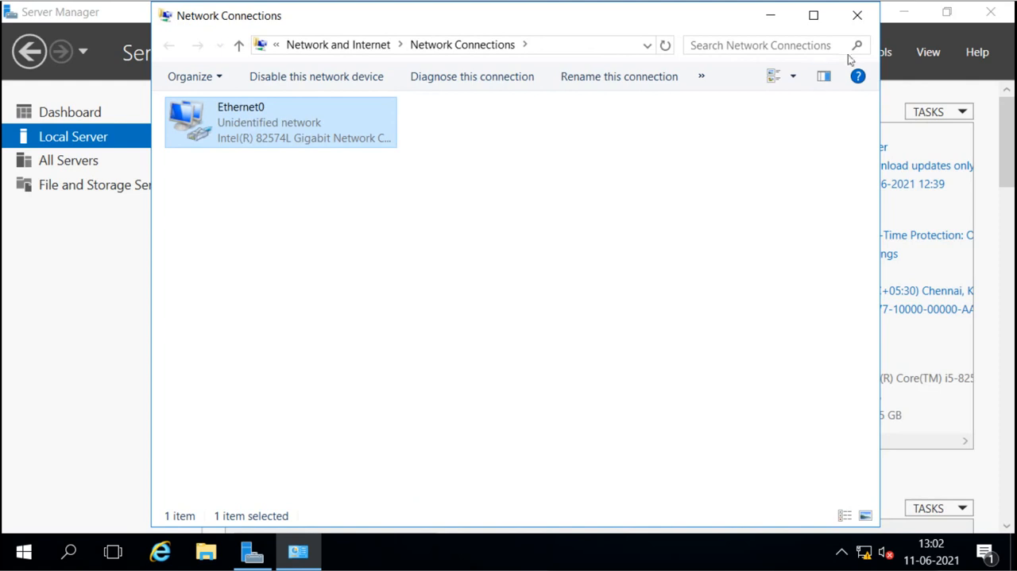
{"action": "left_click", "coordinate": [856, 18]}
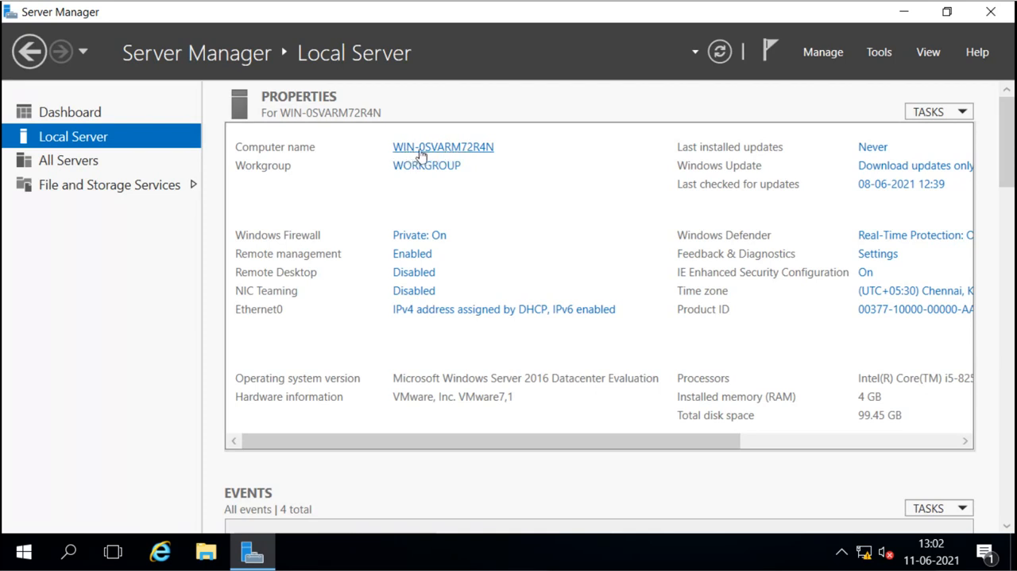
Step: Rename the computer as ser1, keeping it in the workgroup WORKGROUP
{"action": "left_click", "coordinate": [470, 148]}
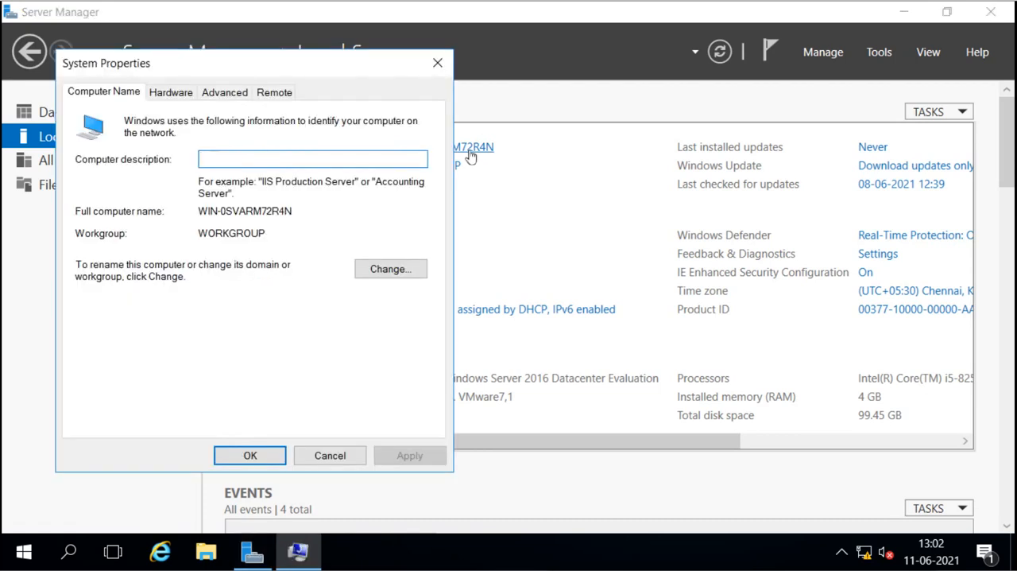
{"action": "left_click", "coordinate": [378, 270]}
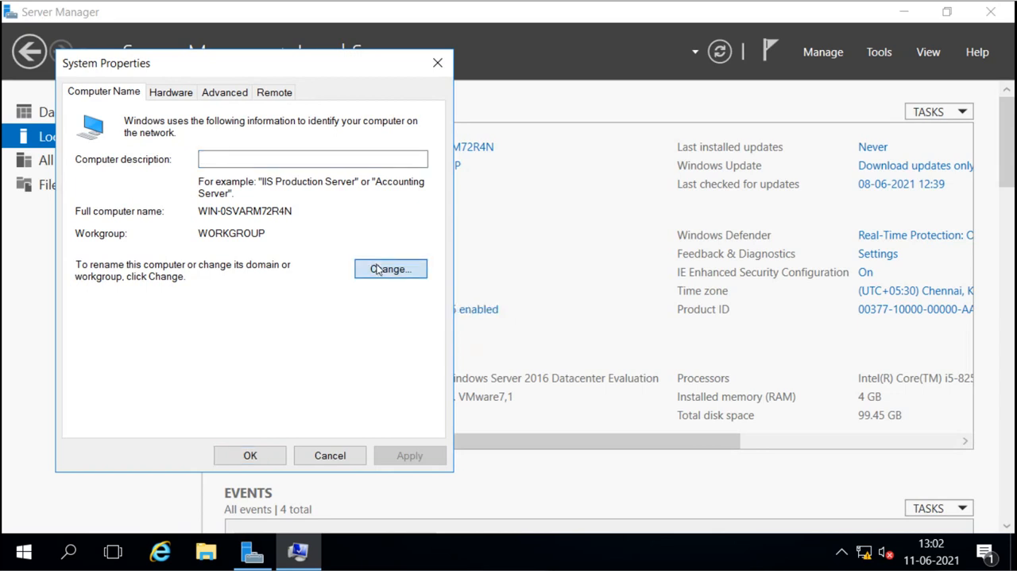
{"action": "key", "text": "BackSpace"}
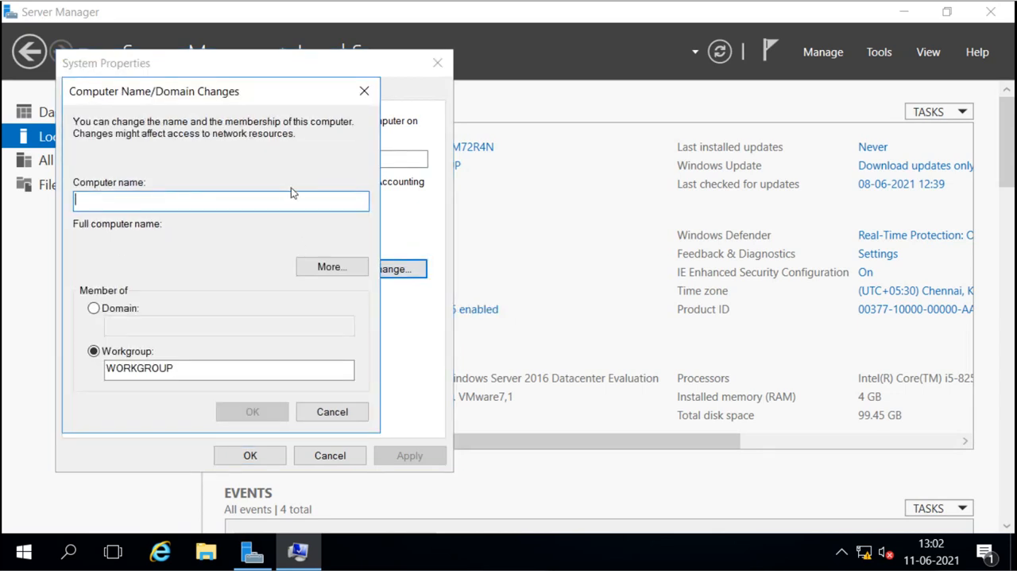
{"action": "type", "text": "S"}
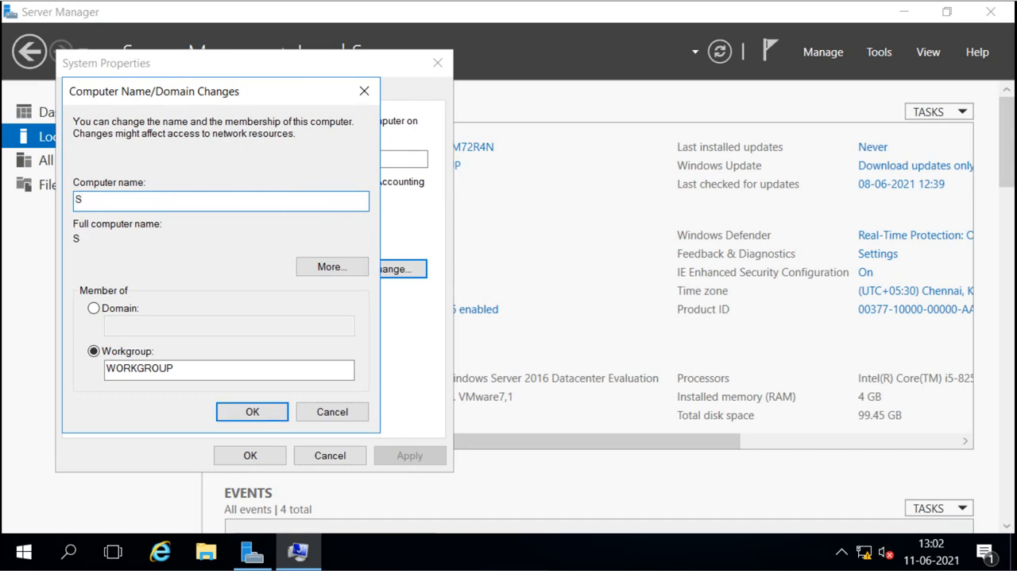
{"action": "key", "text": "BackSpace"}
{"action": "type", "text": "ser1"}
{"action": "left_click", "coordinate": [248, 414]}
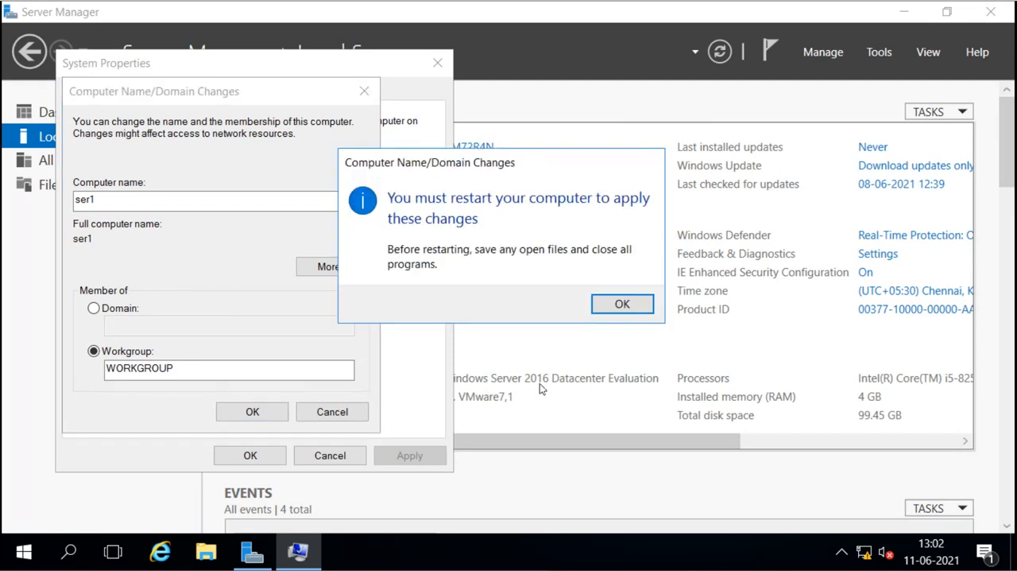
Step: Accept the restart notice, close the system properties and restart the server immediately
{"action": "left_click", "coordinate": [618, 306]}
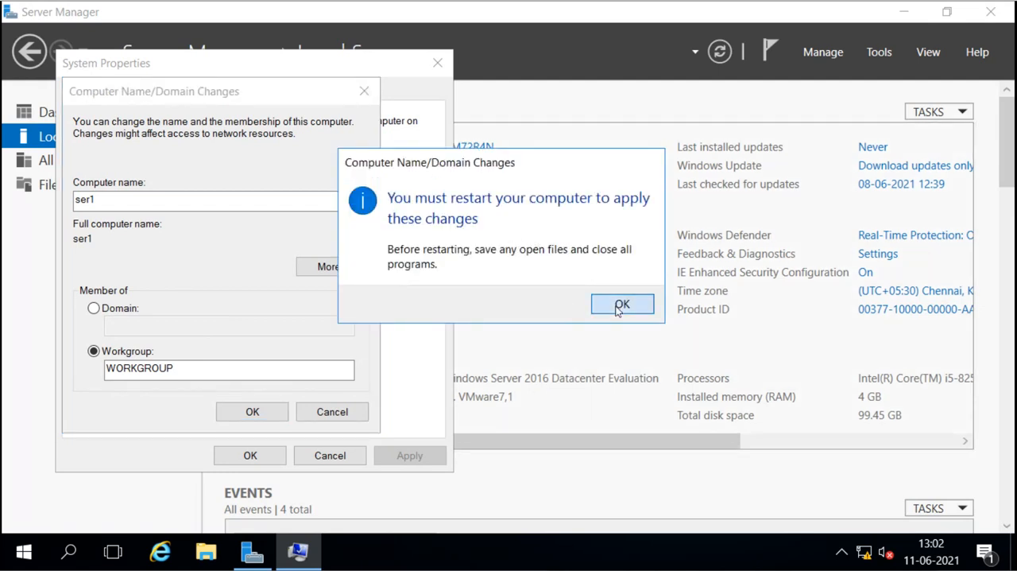
{"action": "left_click", "coordinate": [249, 455]}
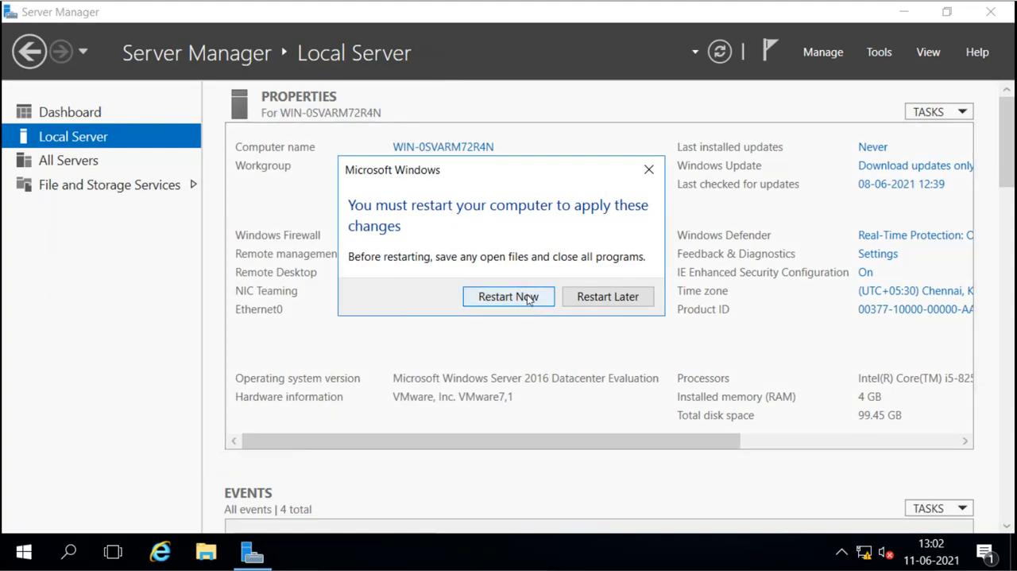
{"action": "left_click", "coordinate": [527, 298]}
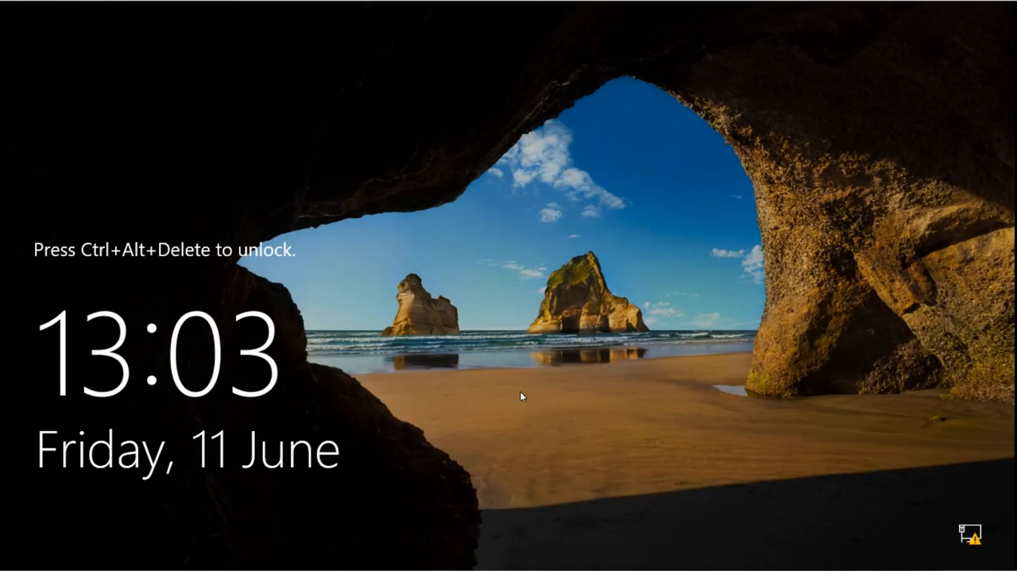
Step: Sign in to the Administrator account with its password and display the local server's properties
{"action": "key", "text": "ctrl+alt+Delete"}
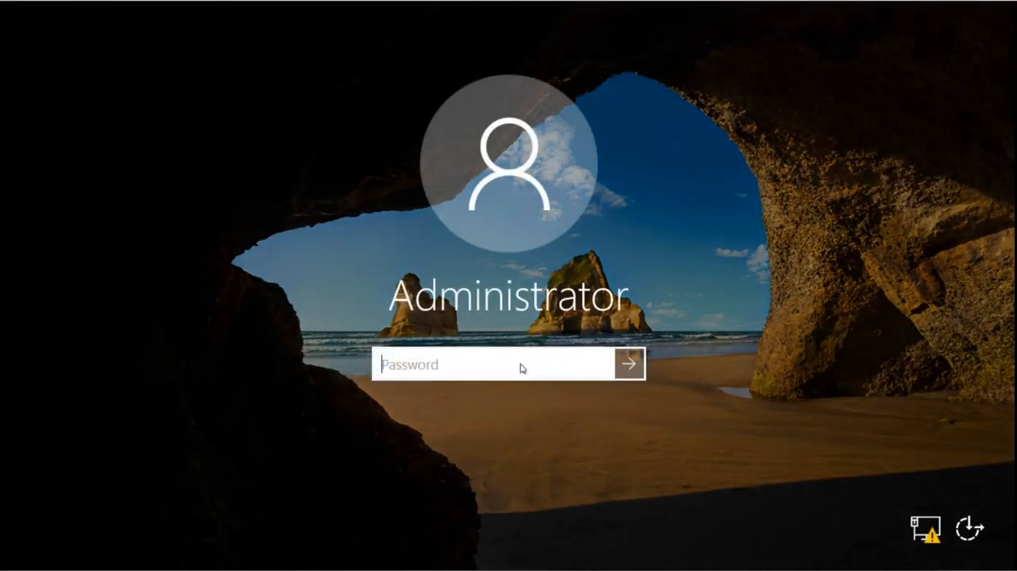
{"action": "type", "text": "•••••"}
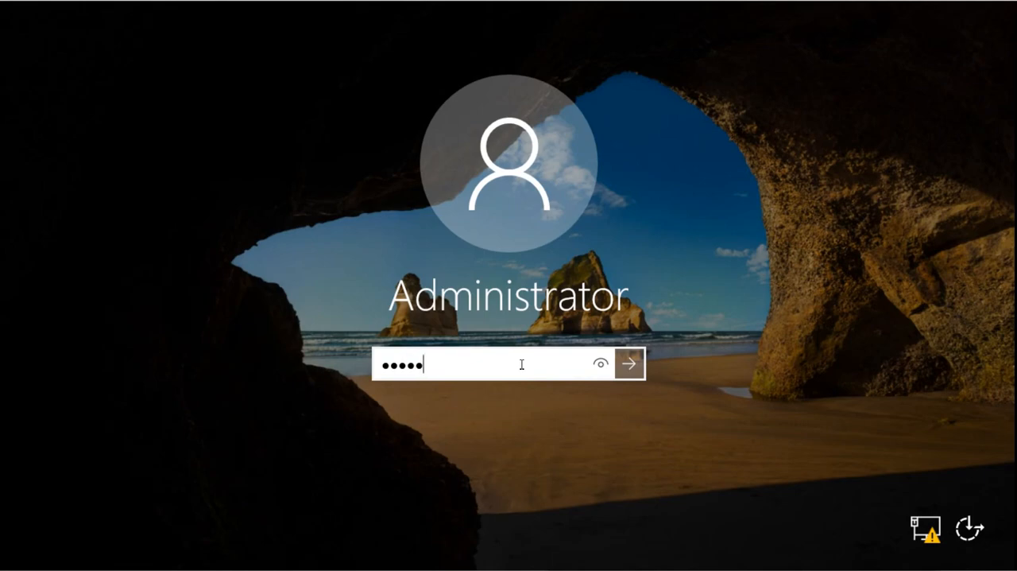
{"action": "type", "text": "••"}
{"action": "key", "text": "Return"}
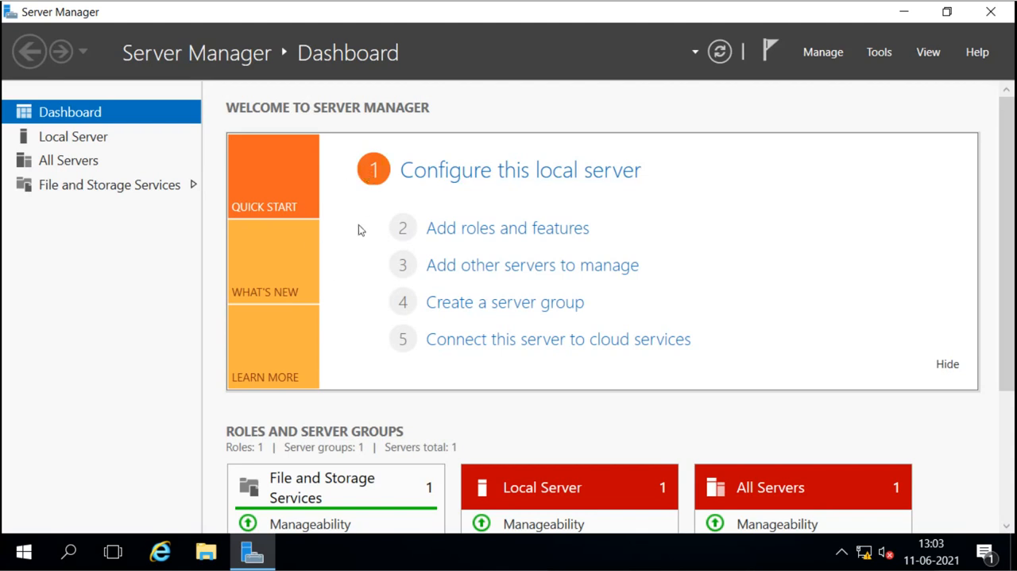
{"action": "left_click", "coordinate": [81, 143]}
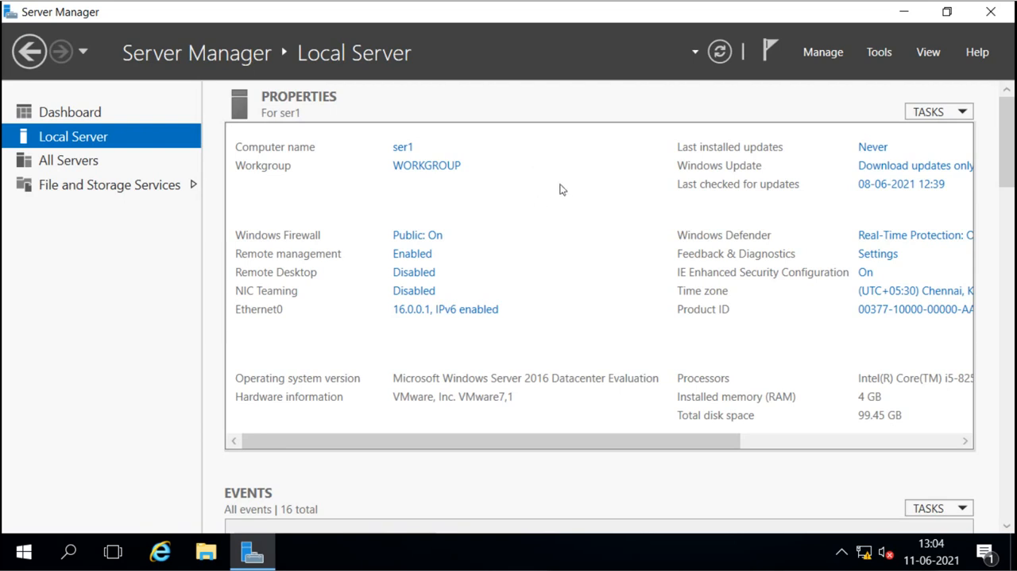
Step: Examine the local user accounts in Computer Management, then close that console
{"action": "left_click", "coordinate": [888, 50]}
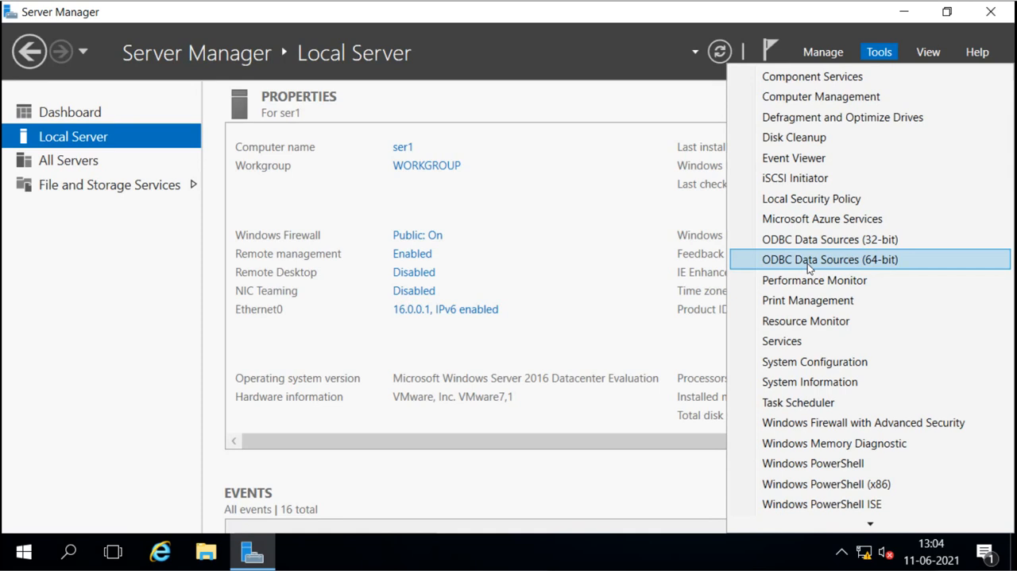
{"action": "left_click", "coordinate": [820, 100]}
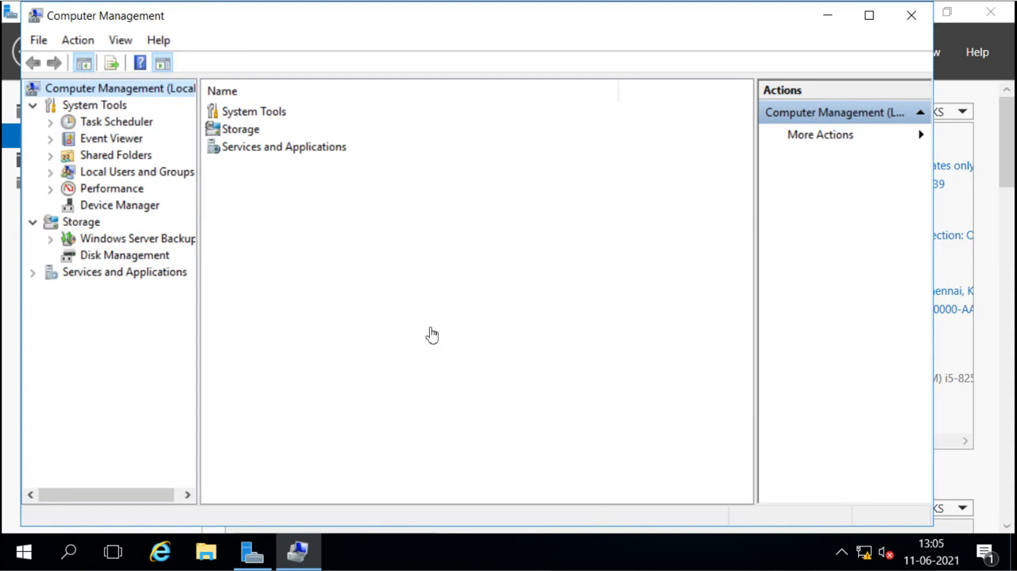
{"action": "double_click", "coordinate": [133, 174]}
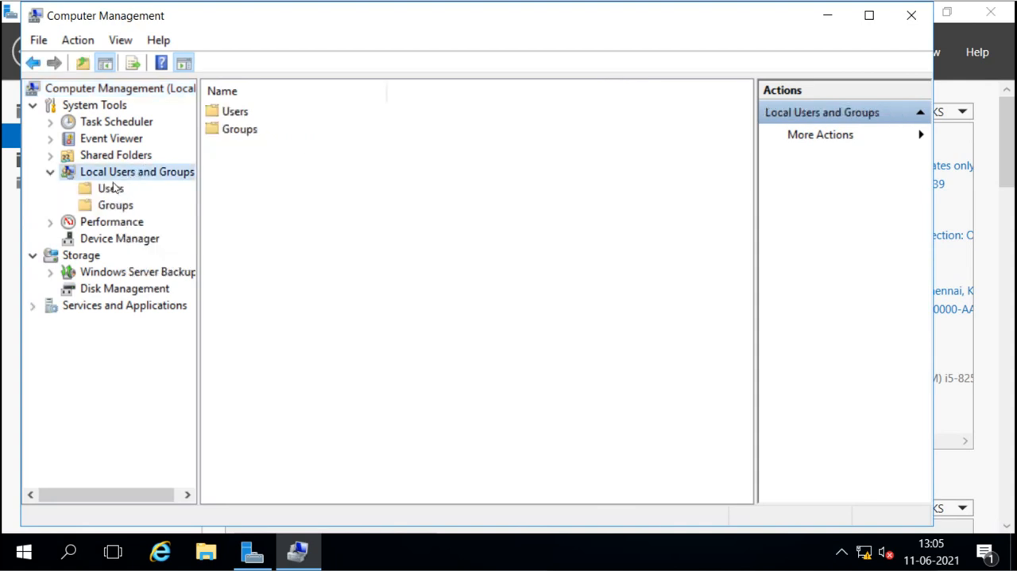
{"action": "left_click", "coordinate": [111, 188]}
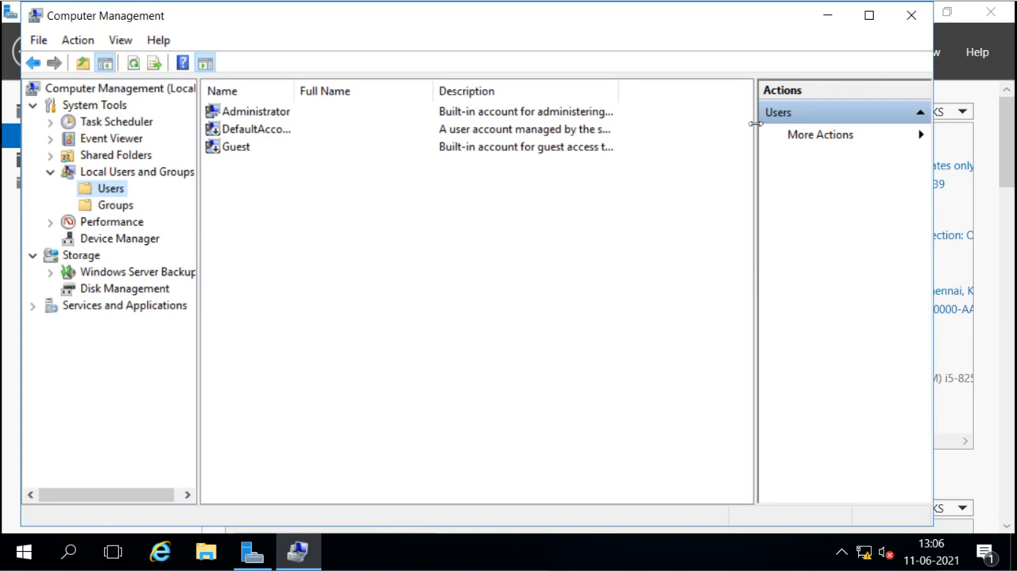
{"action": "left_click", "coordinate": [912, 15]}
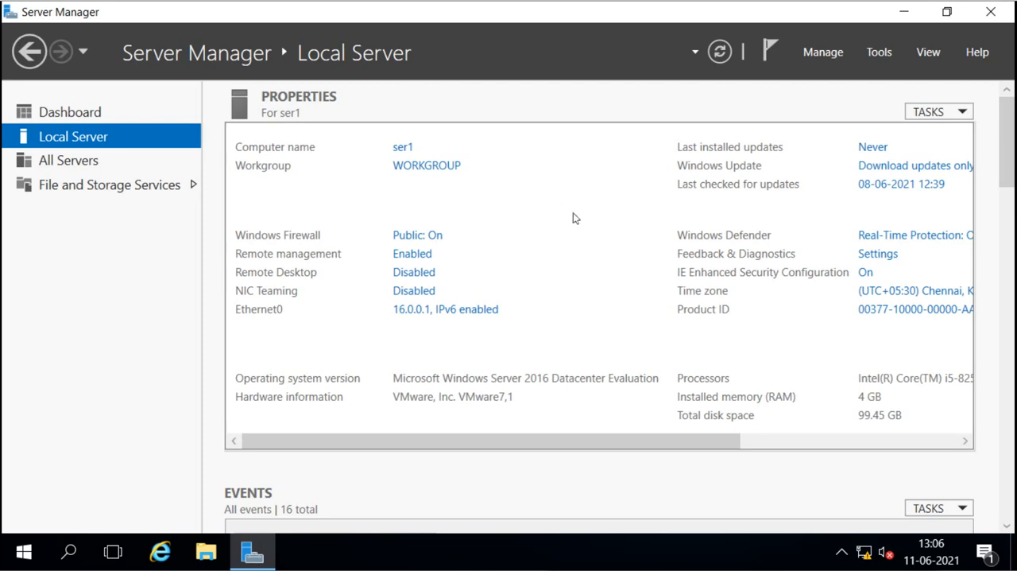
{"action": "left_click", "coordinate": [872, 55]}
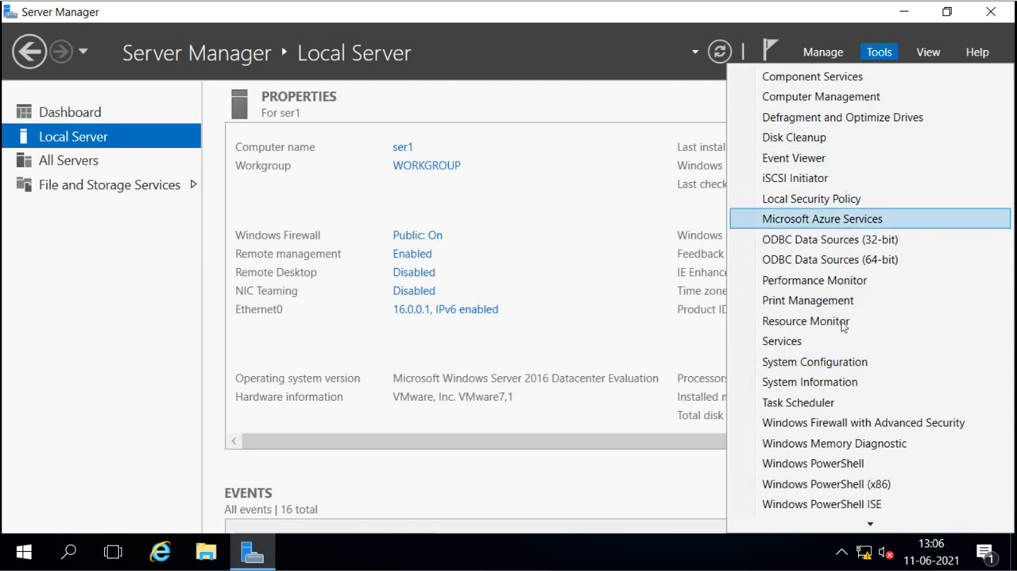
{"action": "left_click", "coordinate": [604, 284]}
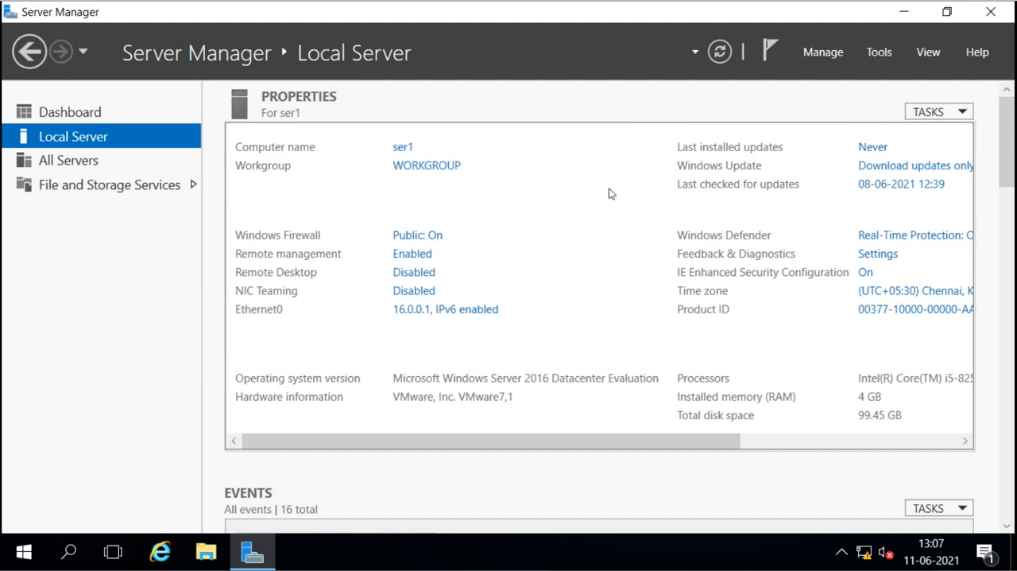
Step: Start adding roles and features with a role-based or feature-based installation on server ser1, proceeding to the server roles selection
{"action": "left_click", "coordinate": [822, 54]}
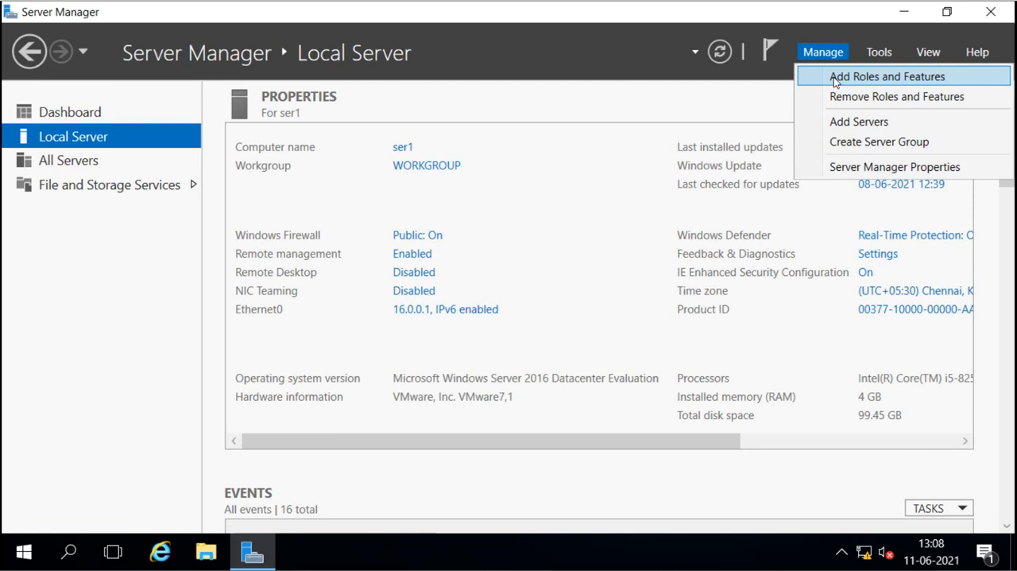
{"action": "left_click", "coordinate": [835, 80]}
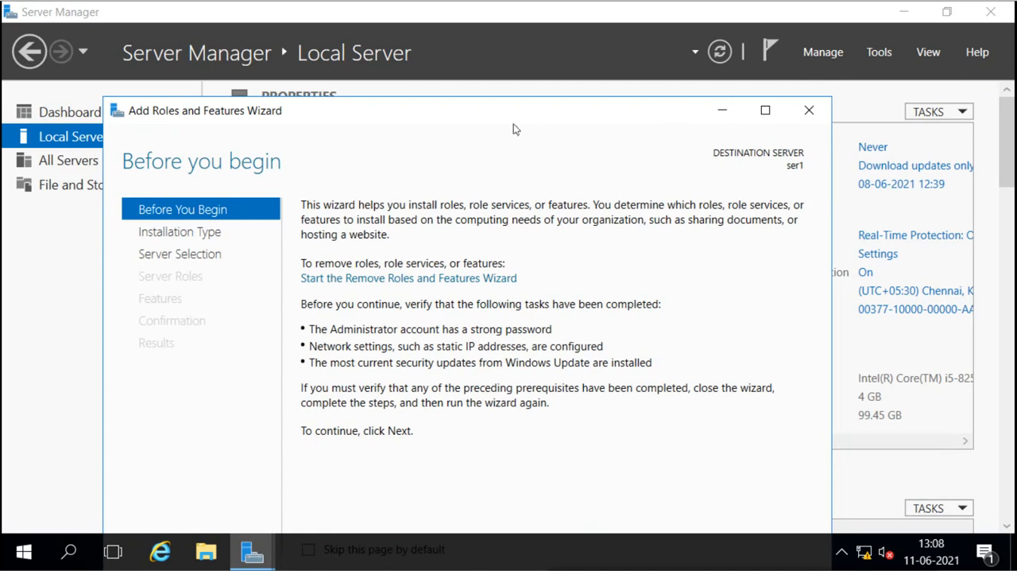
{"action": "left_click_drag", "start_coordinate": [509, 120], "coordinate": [507, 39]}
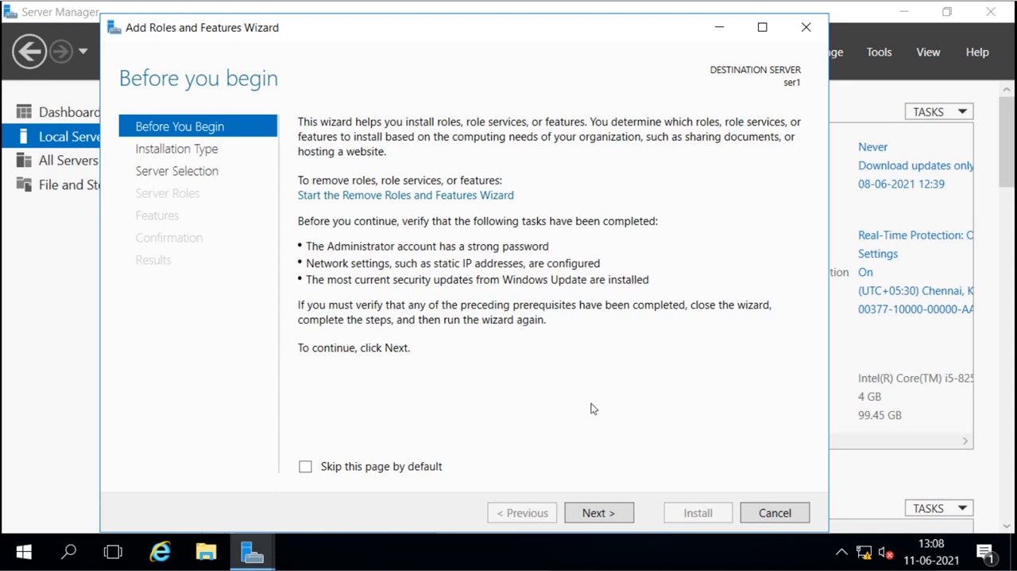
{"action": "left_click", "coordinate": [601, 513]}
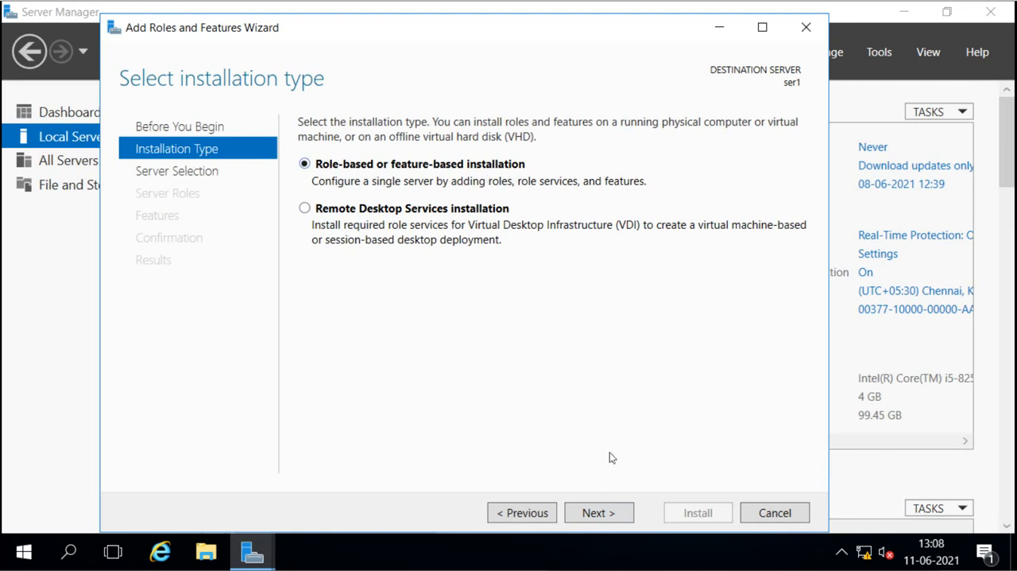
{"action": "left_click", "coordinate": [605, 513]}
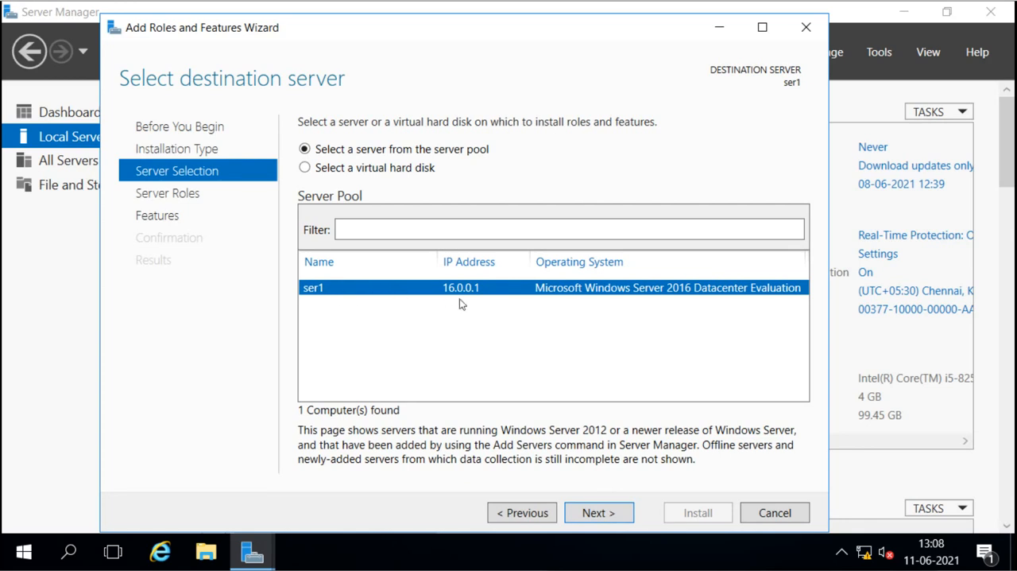
{"action": "left_click", "coordinate": [600, 513]}
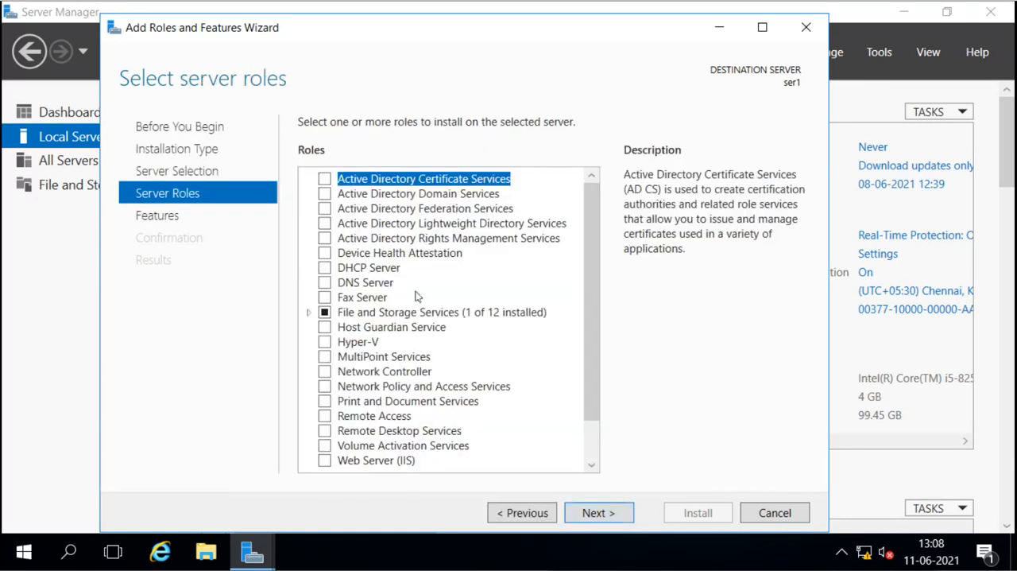
Step: Select the Active Directory Domain Services role and add its required features, including the management tools
{"action": "left_click", "coordinate": [404, 195]}
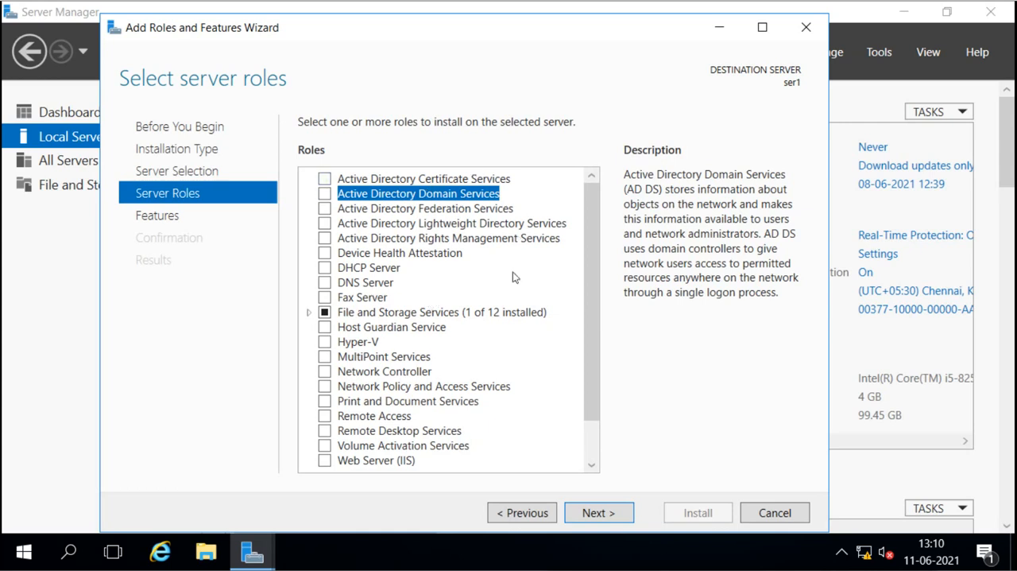
{"action": "left_click", "coordinate": [325, 194]}
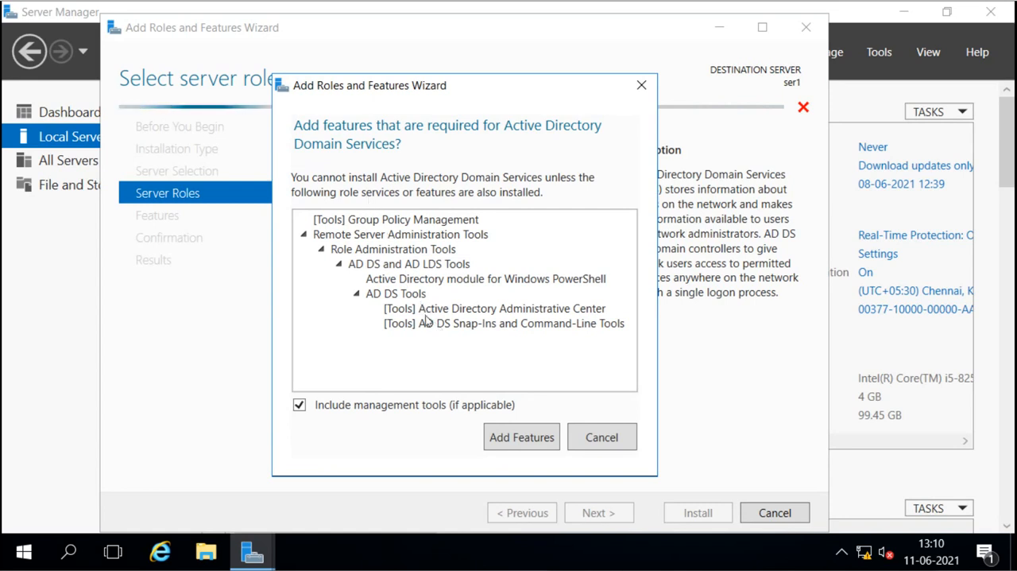
{"action": "left_click", "coordinate": [602, 440]}
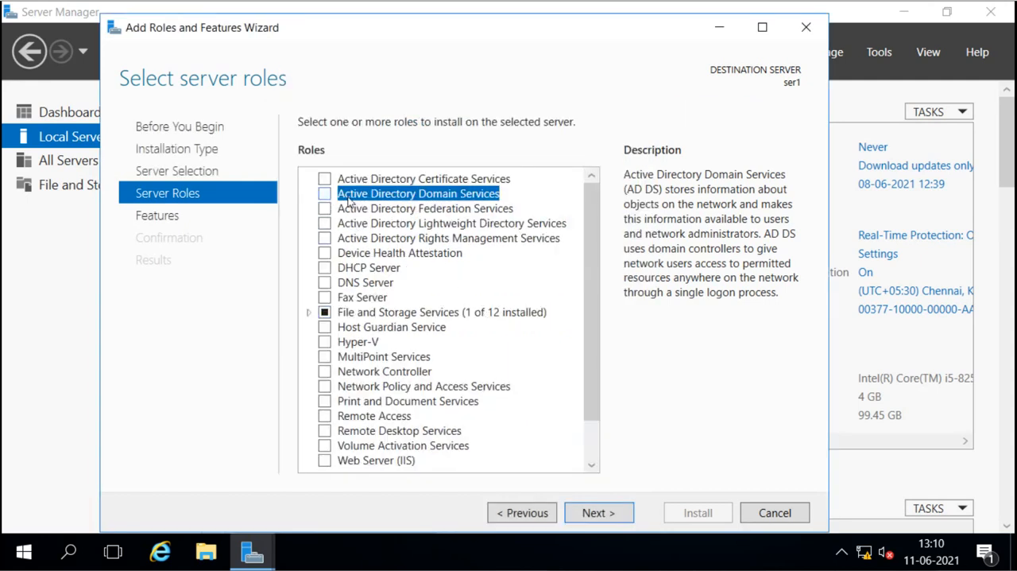
{"action": "left_click", "coordinate": [325, 195]}
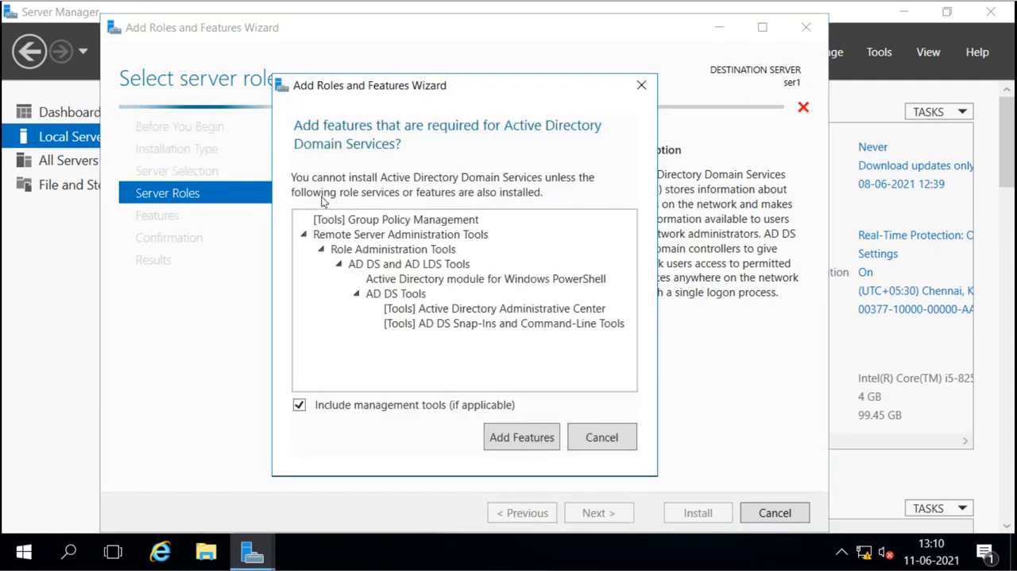
{"action": "left_click", "coordinate": [516, 442]}
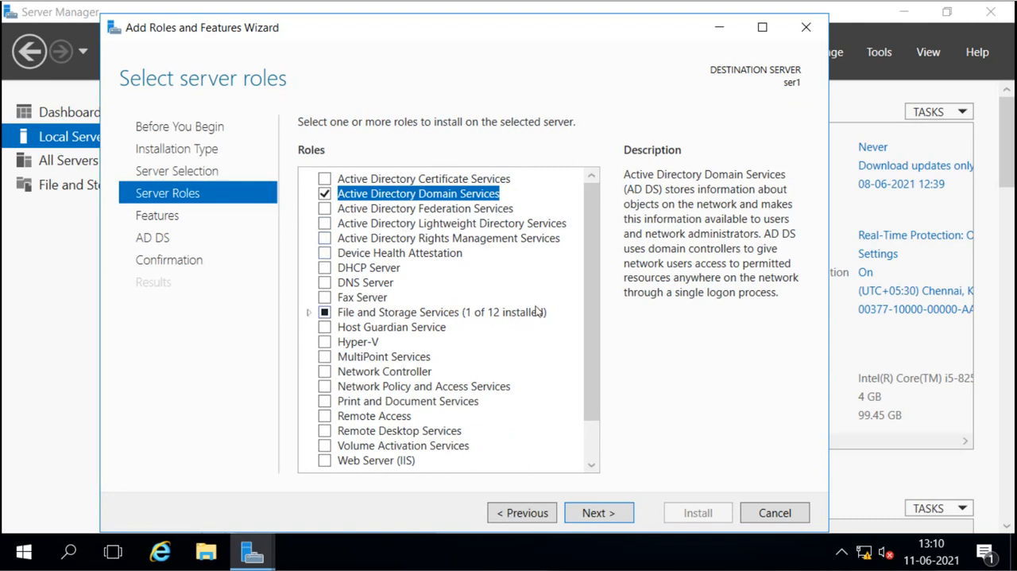
Step: Keep the default features, allow automatic restart of the destination server, and install the selected role
{"action": "left_click", "coordinate": [598, 513]}
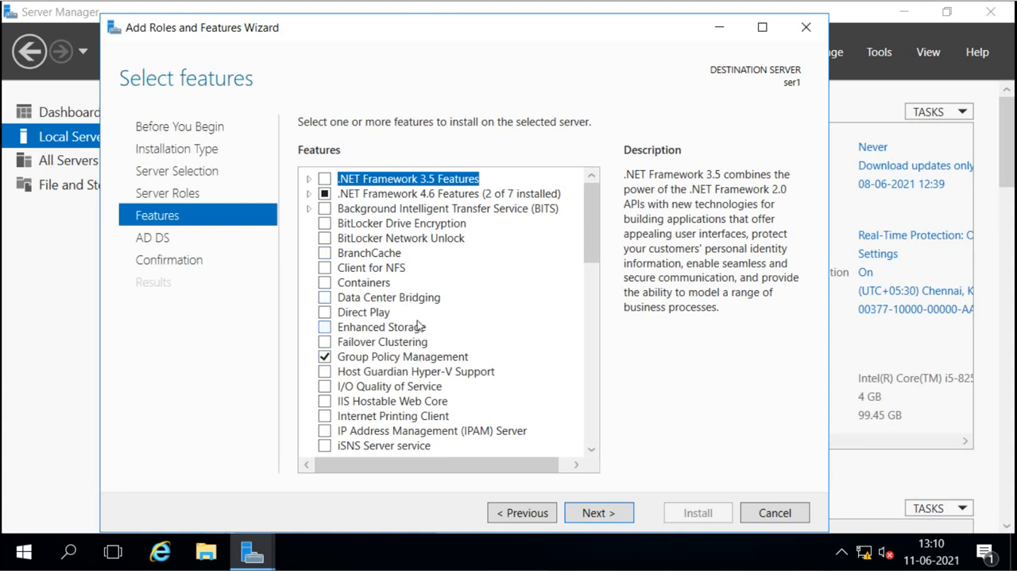
{"action": "left_click", "coordinate": [600, 512]}
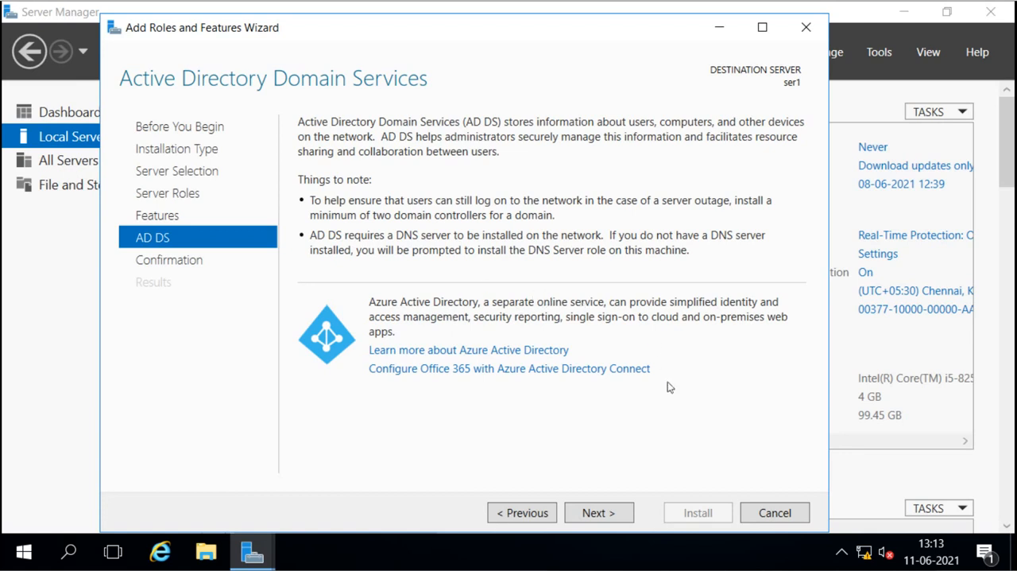
{"action": "left_click", "coordinate": [602, 515]}
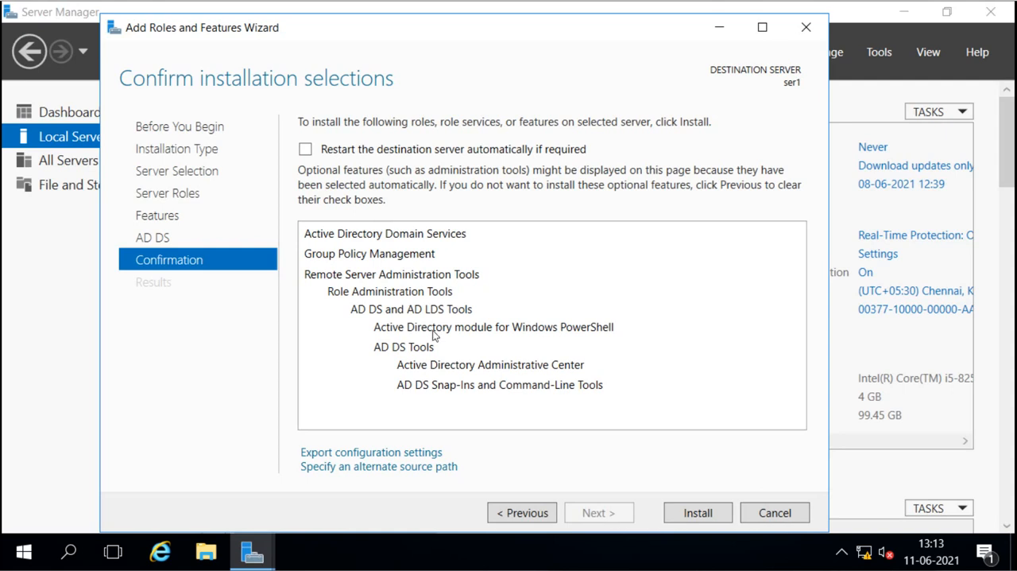
{"action": "left_click", "coordinate": [308, 152]}
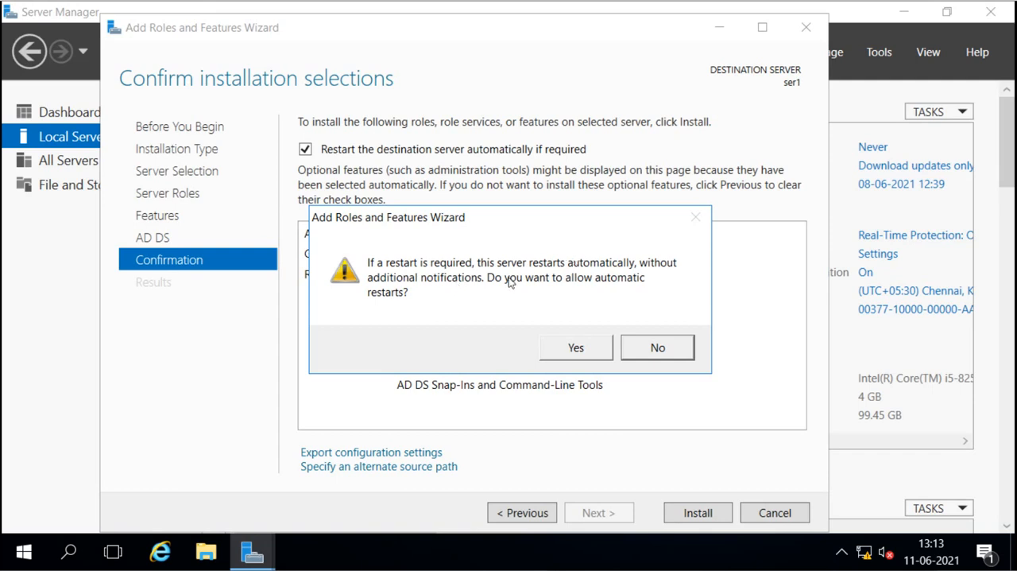
{"action": "left_click", "coordinate": [580, 348]}
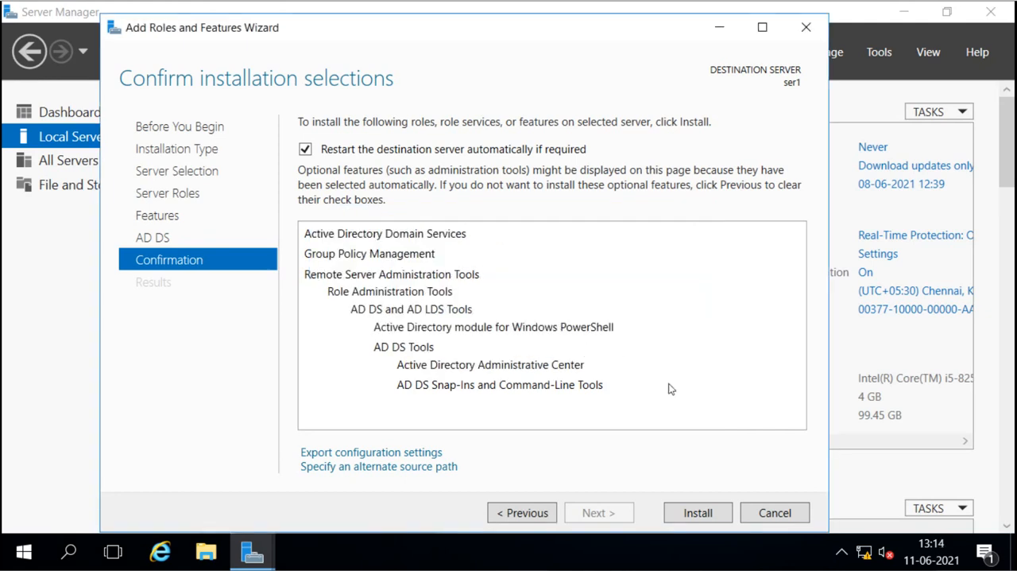
{"action": "left_click", "coordinate": [700, 513]}
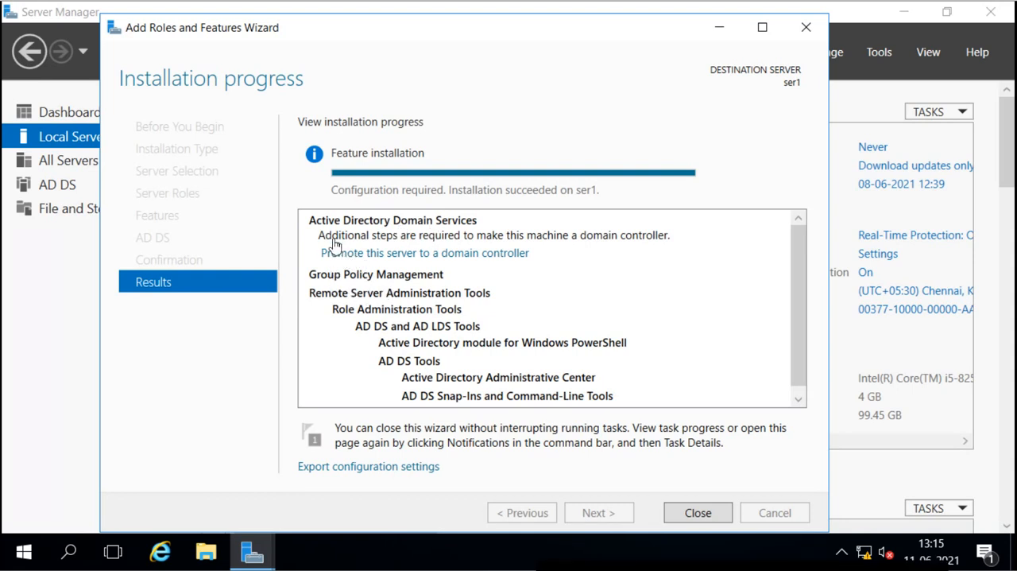
Step: Check the Server Manager notifications and remove the Feature installation task from them
{"action": "left_click", "coordinate": [443, 253]}
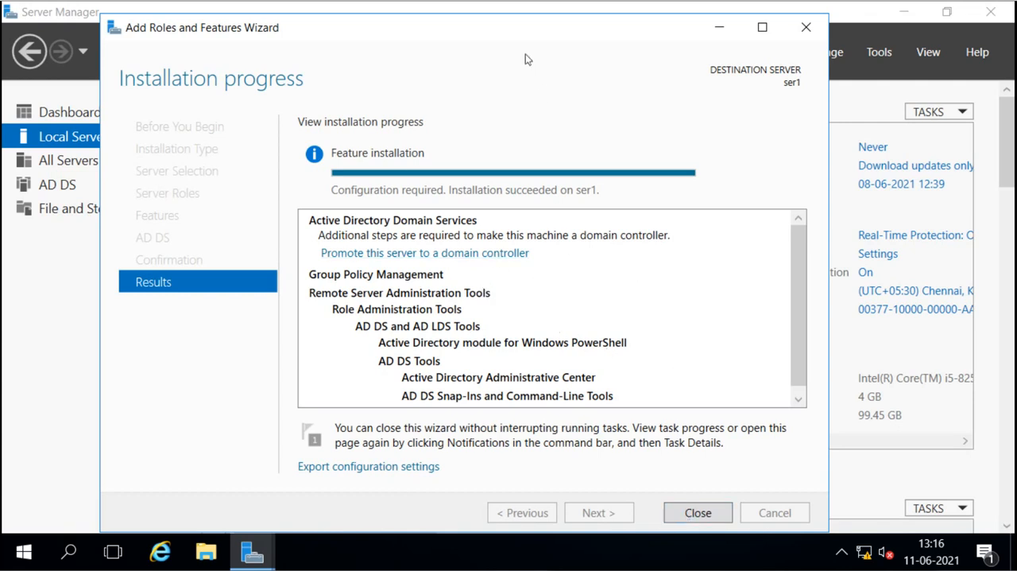
{"action": "left_click_drag", "start_coordinate": [522, 33], "coordinate": [466, 141]}
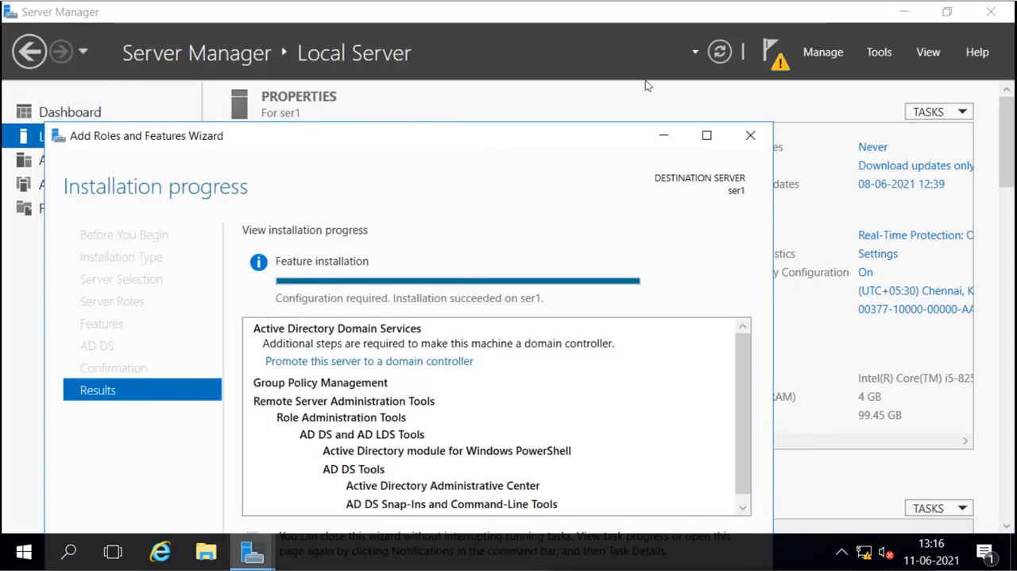
{"action": "left_click", "coordinate": [770, 61]}
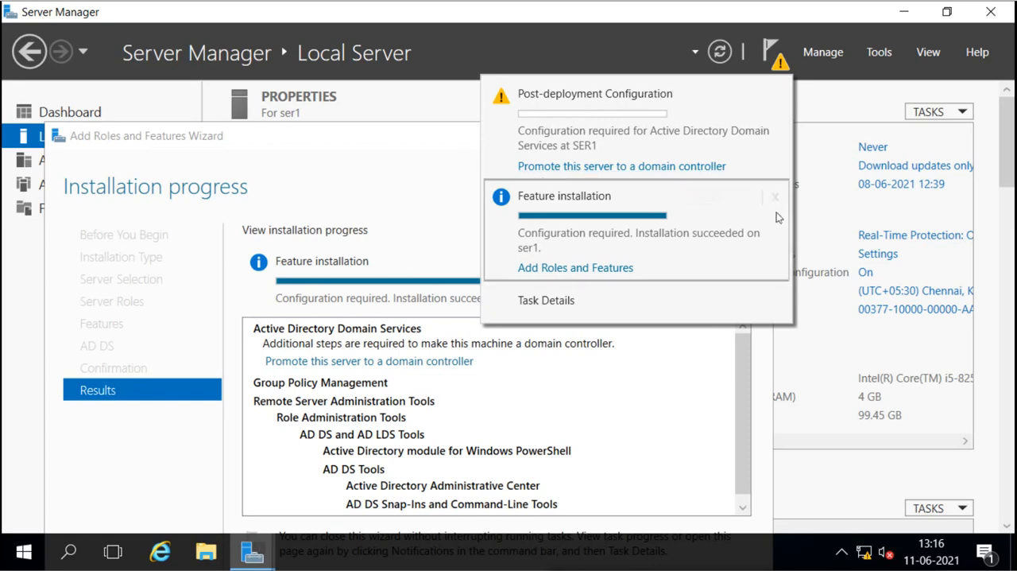
{"action": "left_click", "coordinate": [776, 198]}
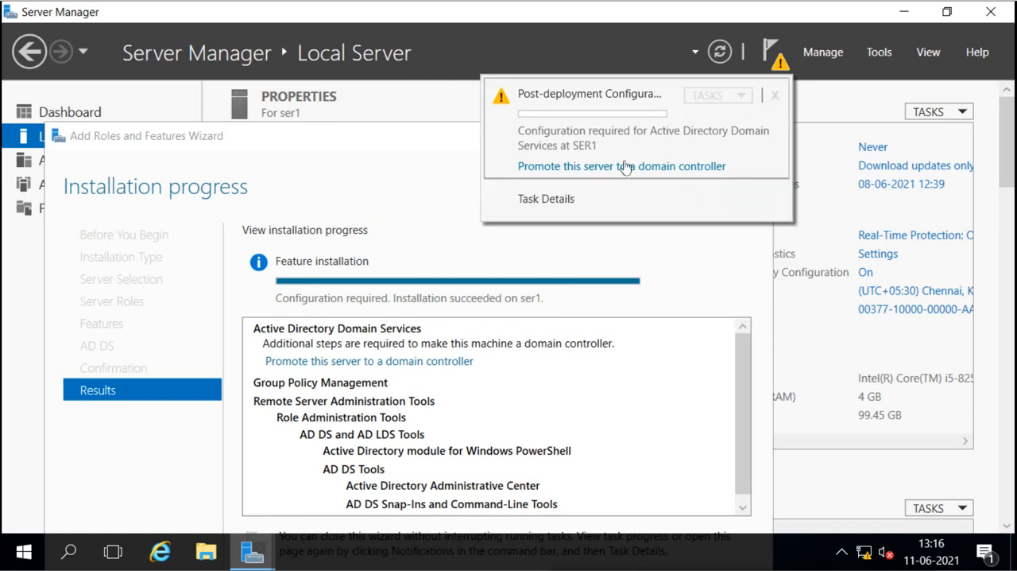
{"action": "left_click", "coordinate": [773, 64]}
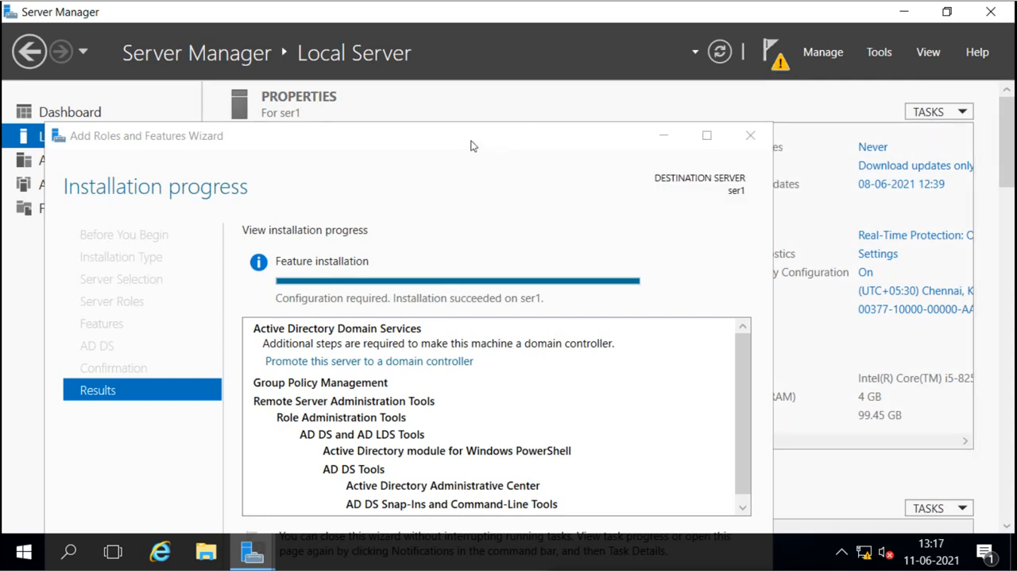
Step: Start promoting this server to a domain controller from the installation results
{"action": "left_click_drag", "start_coordinate": [471, 145], "coordinate": [592, 43]}
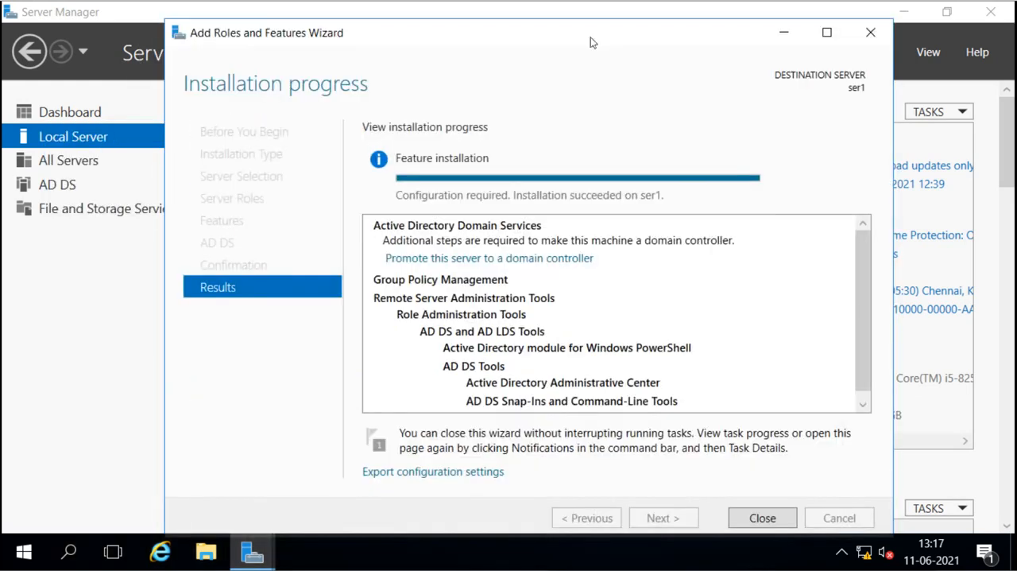
{"action": "left_click", "coordinate": [499, 258]}
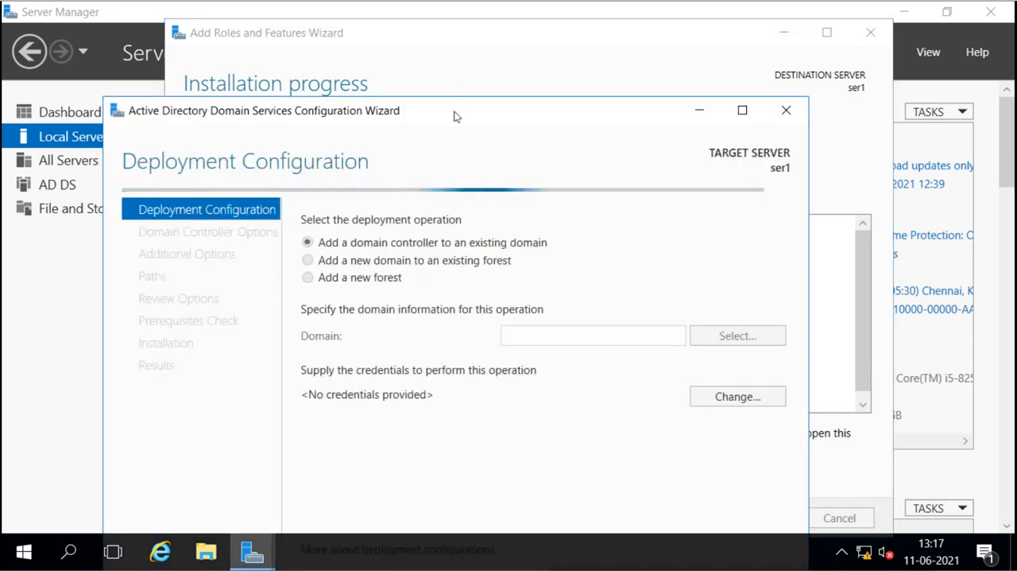
{"action": "left_click_drag", "start_coordinate": [455, 116], "coordinate": [469, 27]}
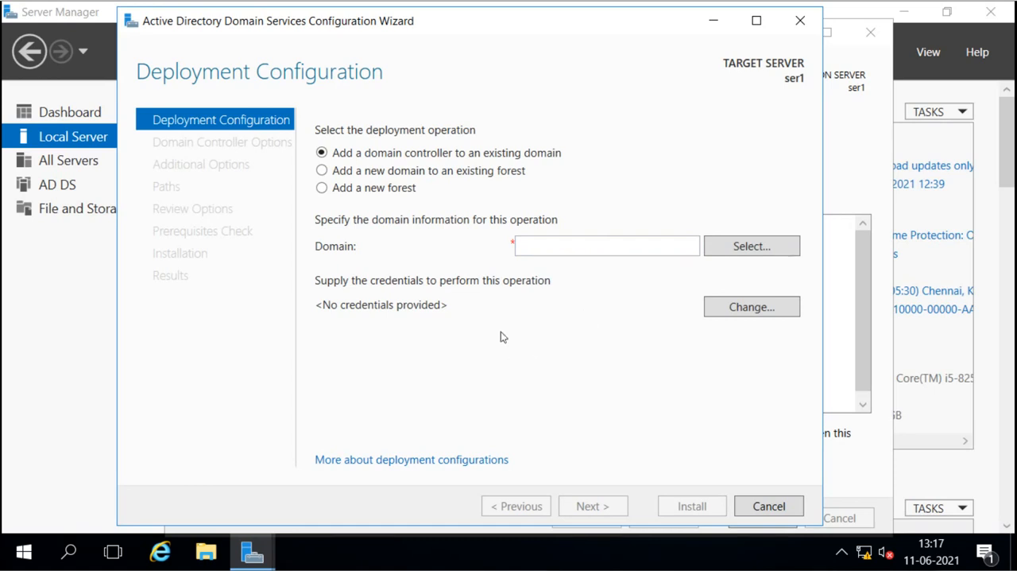
Step: Try the deployment operation that adds a new domain to an existing forest and inspect its domain name fields
{"action": "left_click", "coordinate": [323, 174]}
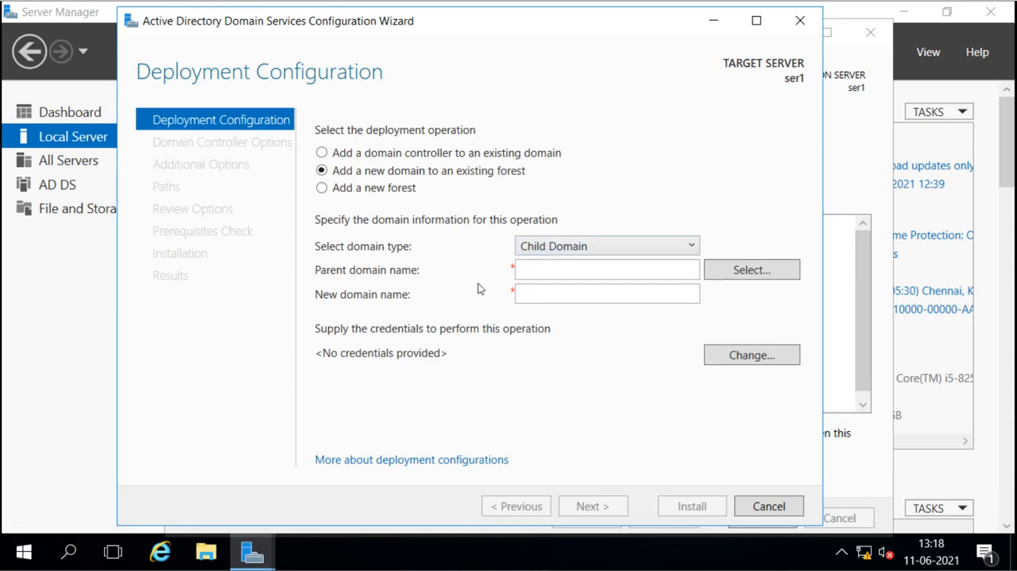
{"action": "left_click", "coordinate": [543, 267]}
{"action": "left_click", "coordinate": [525, 296]}
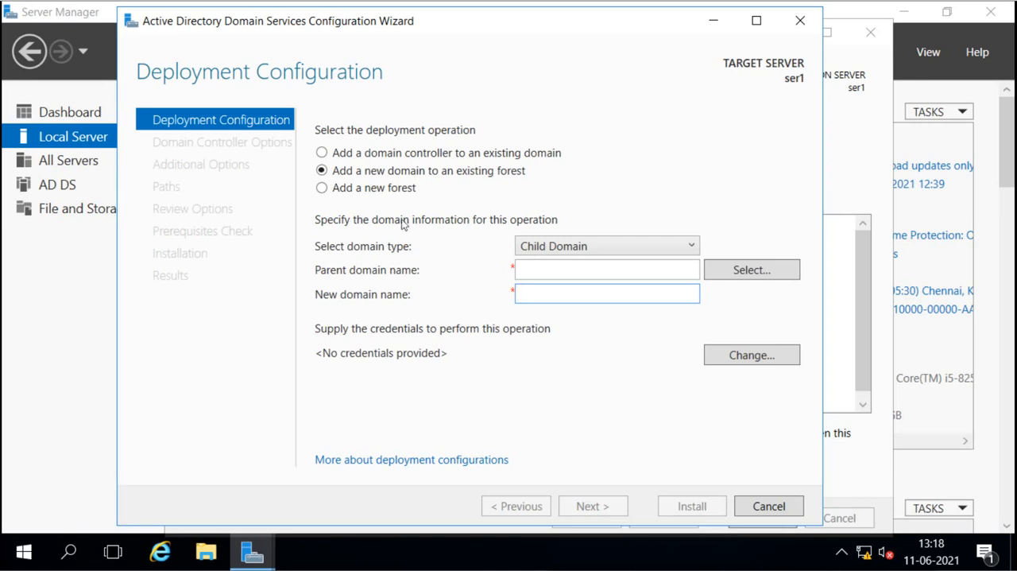
Step: Choose to add a new forest with the root domain name sai.com and proceed to the domain controller options
{"action": "left_click", "coordinate": [321, 194]}
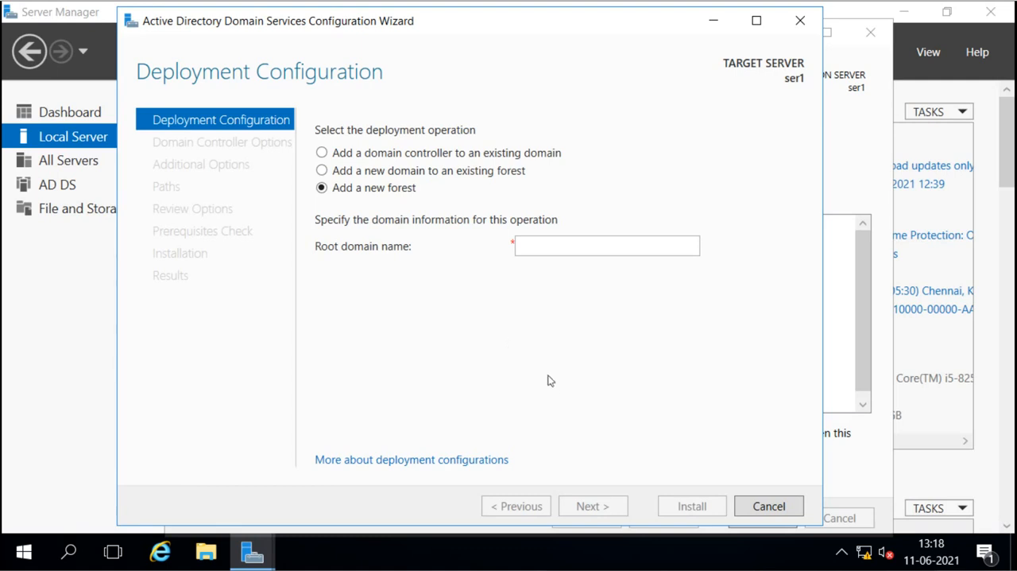
{"action": "left_click", "coordinate": [532, 248]}
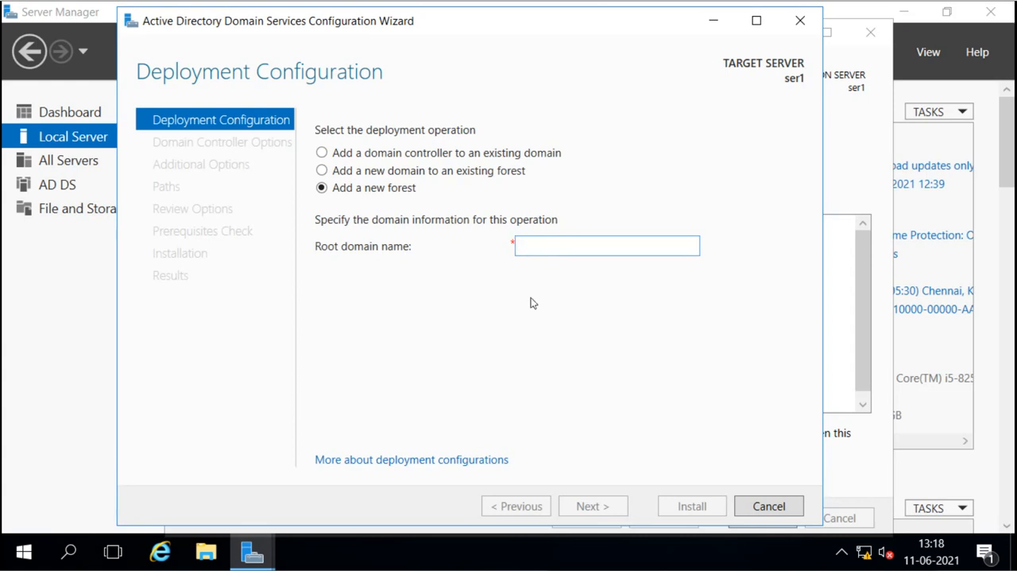
{"action": "type", "text": "sai"}
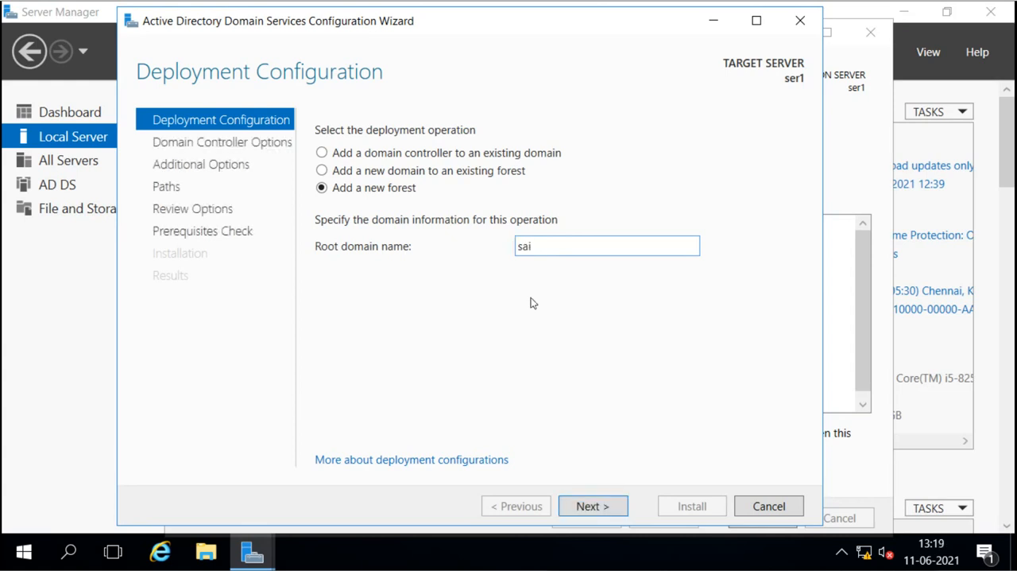
{"action": "type", "text": ".com"}
{"action": "left_click", "coordinate": [592, 506]}
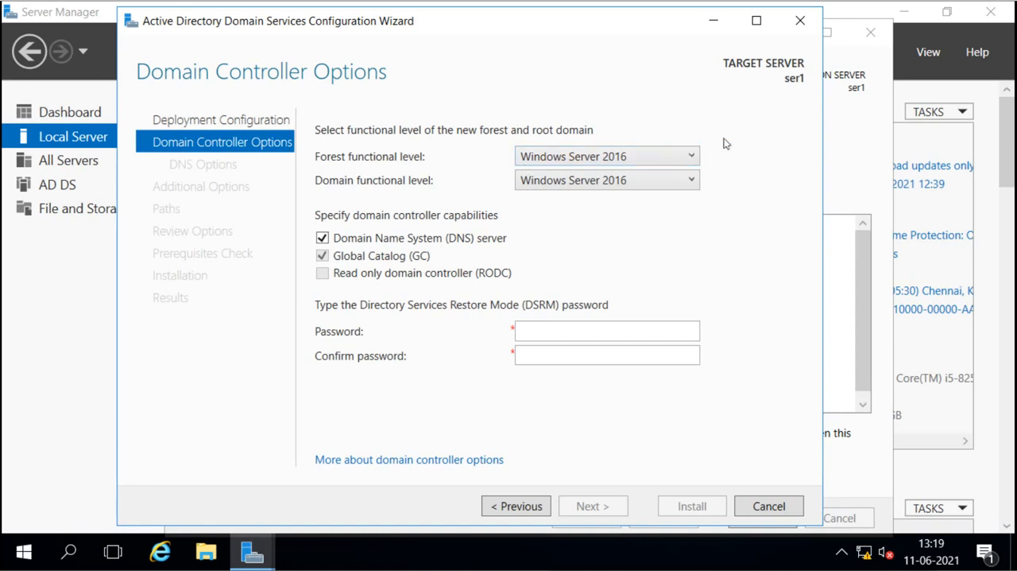
Step: Set both the forest and domain functional levels to Windows Server 2008
{"action": "left_click", "coordinate": [693, 158]}
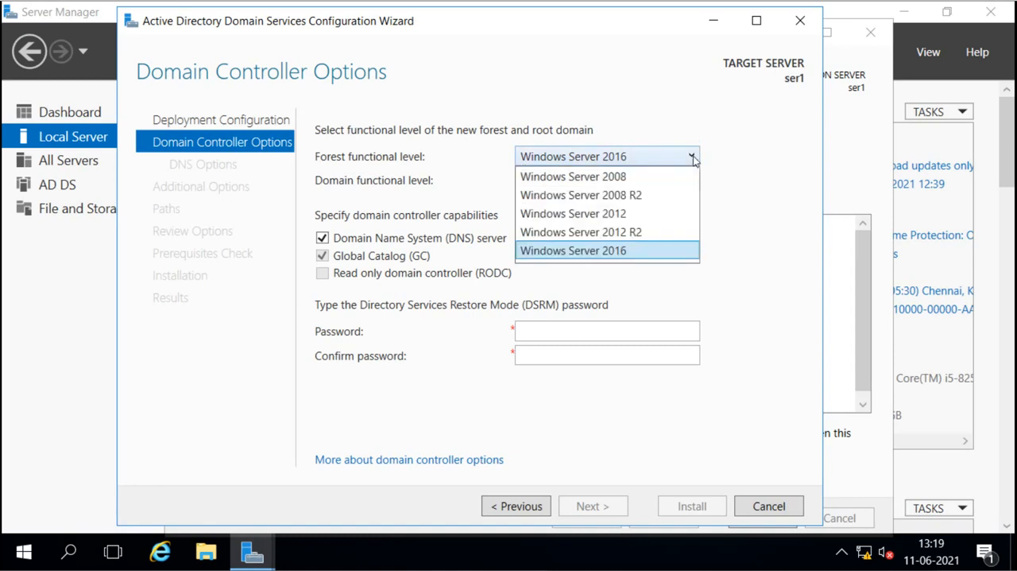
{"action": "left_click", "coordinate": [599, 176]}
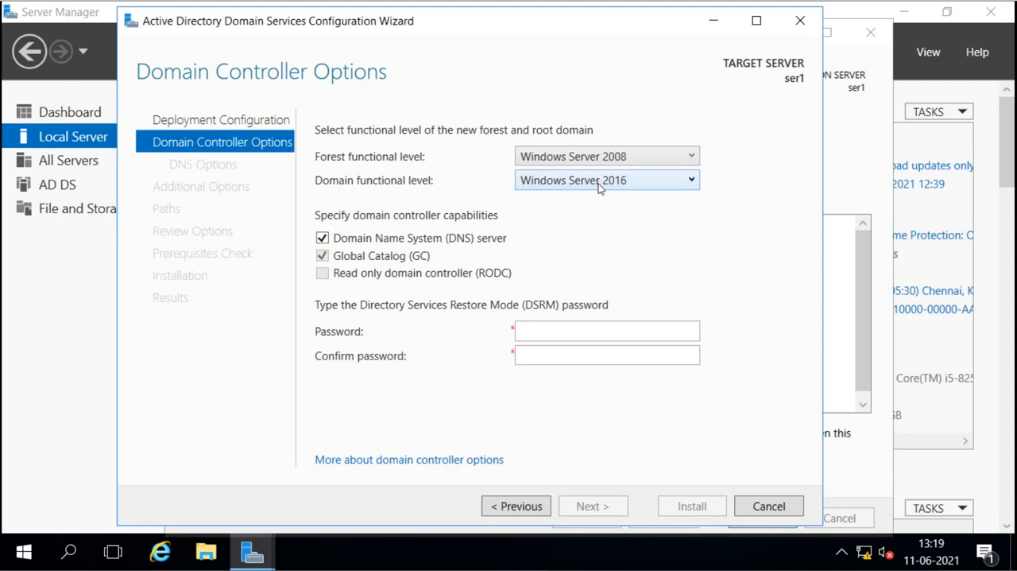
{"action": "left_click", "coordinate": [600, 189]}
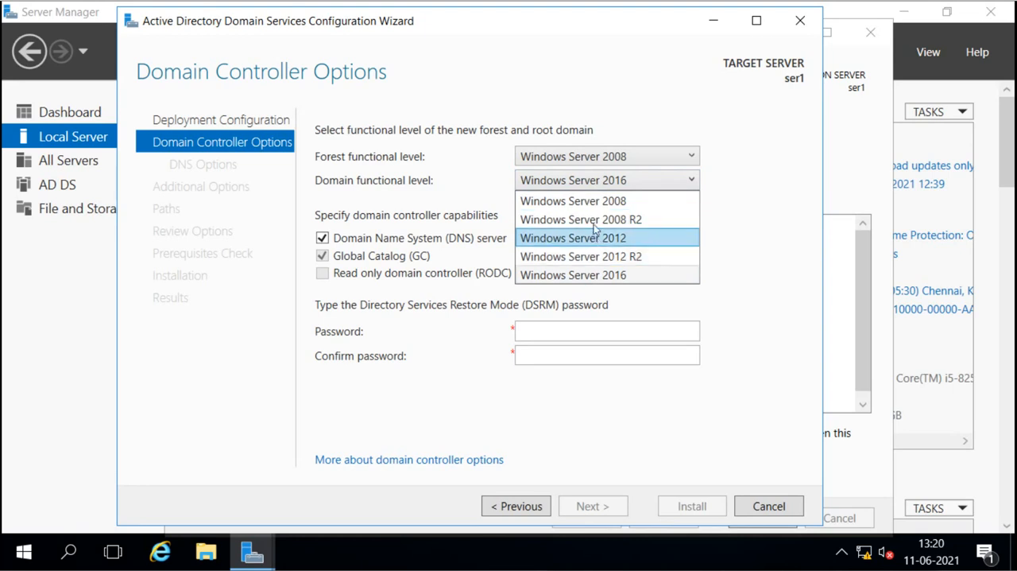
{"action": "left_click", "coordinate": [595, 203]}
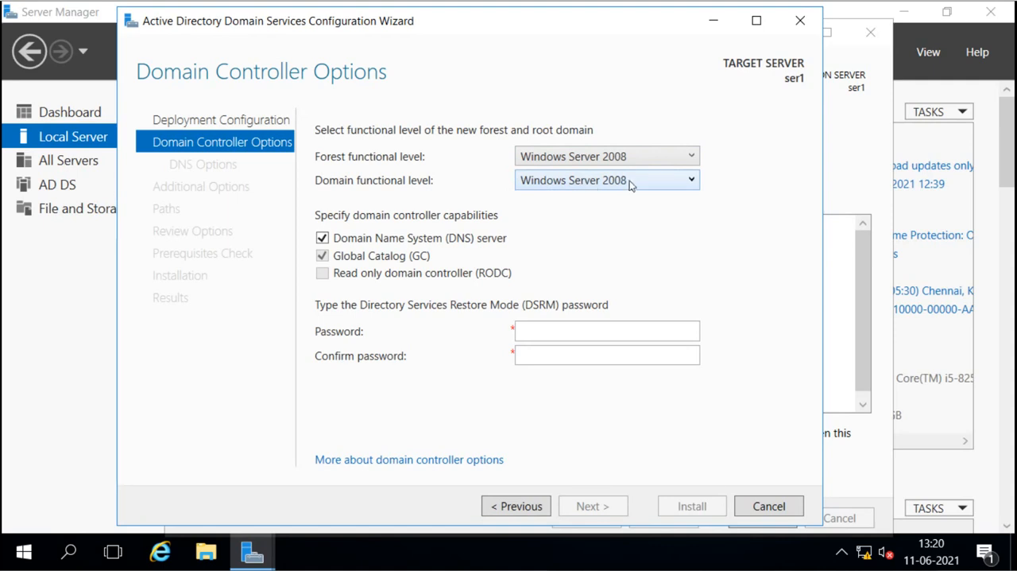
Step: Set the forest functional level to Windows Server 2012 and check which domain functional levels are offered
{"action": "left_click", "coordinate": [688, 155]}
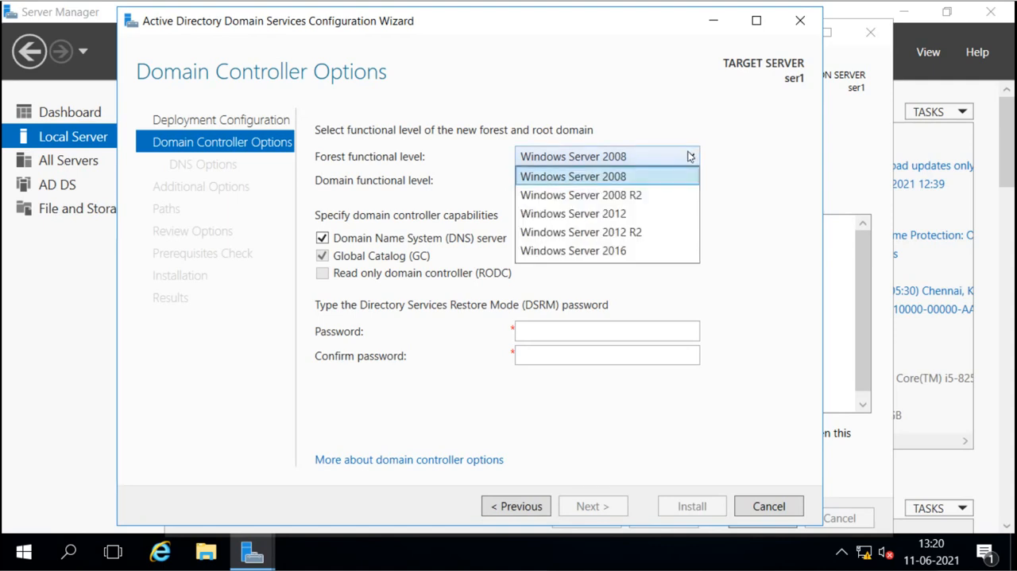
{"action": "left_click", "coordinate": [610, 212]}
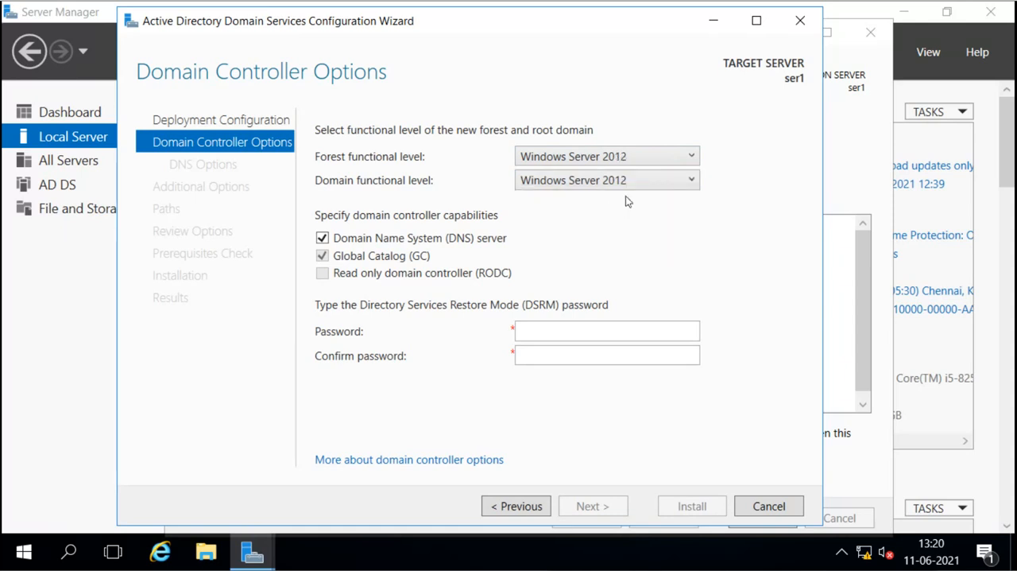
{"action": "left_click", "coordinate": [685, 184]}
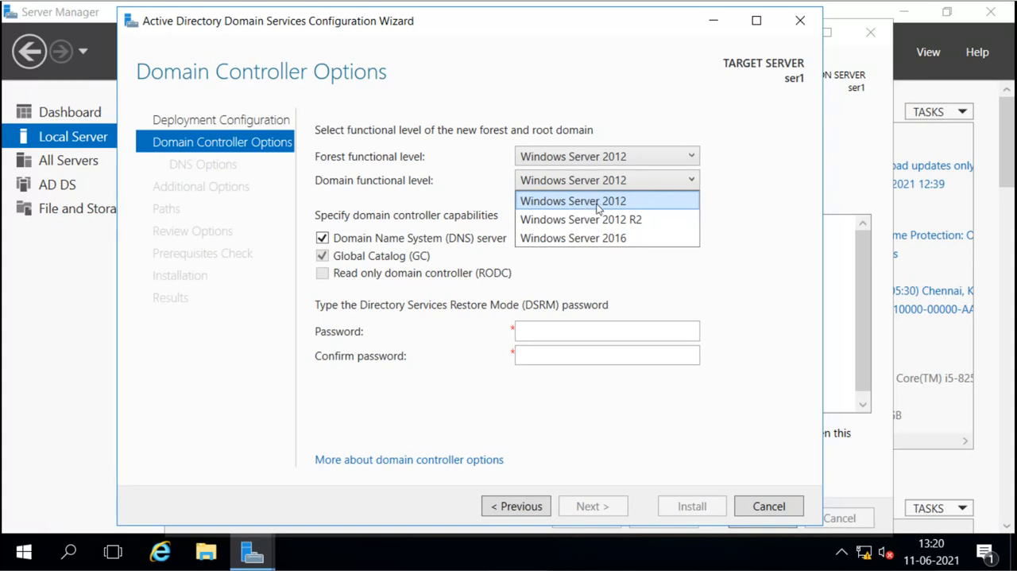
{"action": "left_click", "coordinate": [691, 159]}
Step: Set the forest functional level to Windows Server 2008 and check which domain functional levels are offered
{"action": "left_click", "coordinate": [691, 159]}
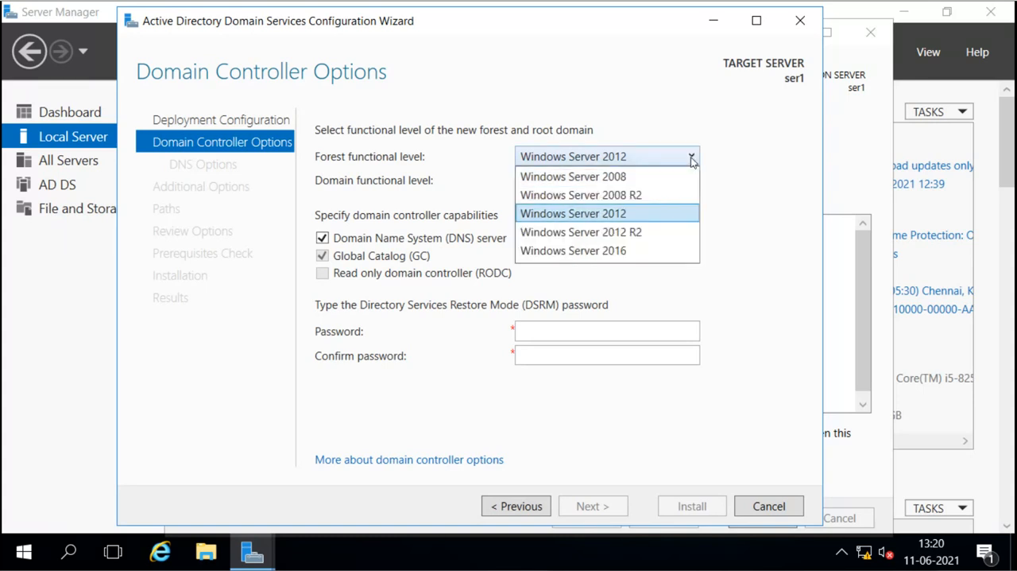
{"action": "left_click", "coordinate": [648, 180]}
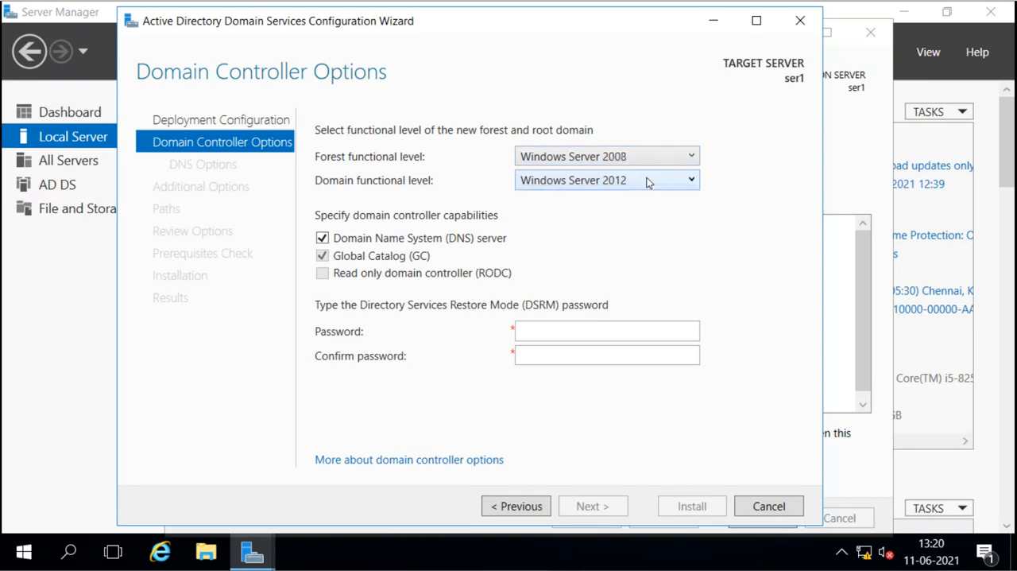
{"action": "left_click", "coordinate": [691, 159]}
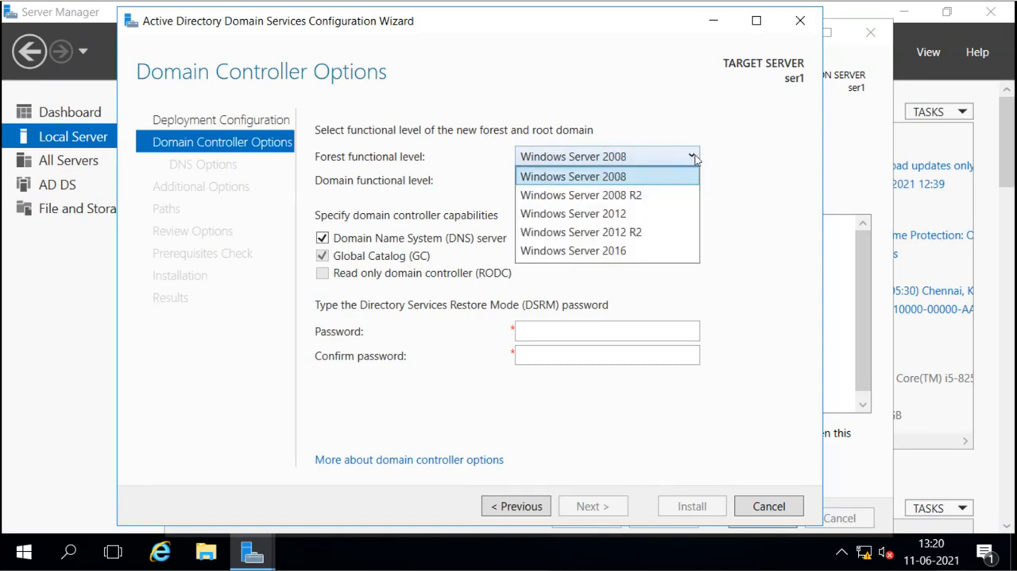
{"action": "left_click", "coordinate": [723, 171]}
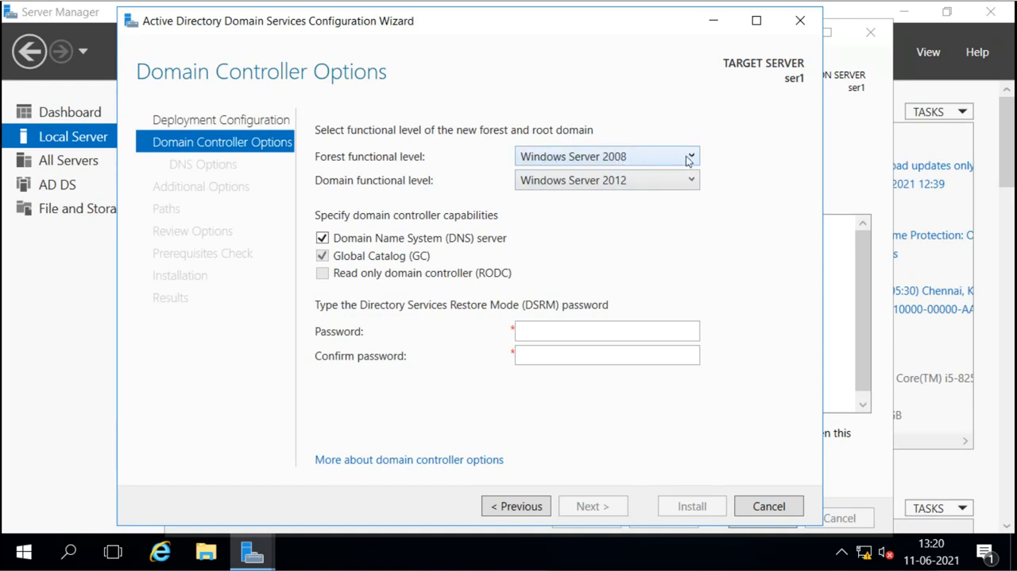
{"action": "left_click", "coordinate": [692, 182]}
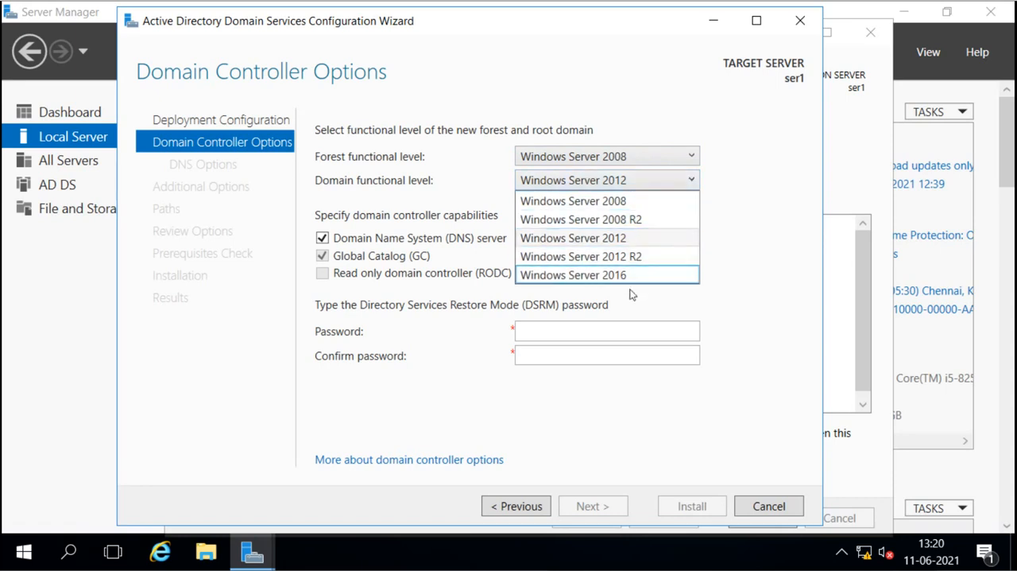
{"action": "left_click", "coordinate": [753, 219]}
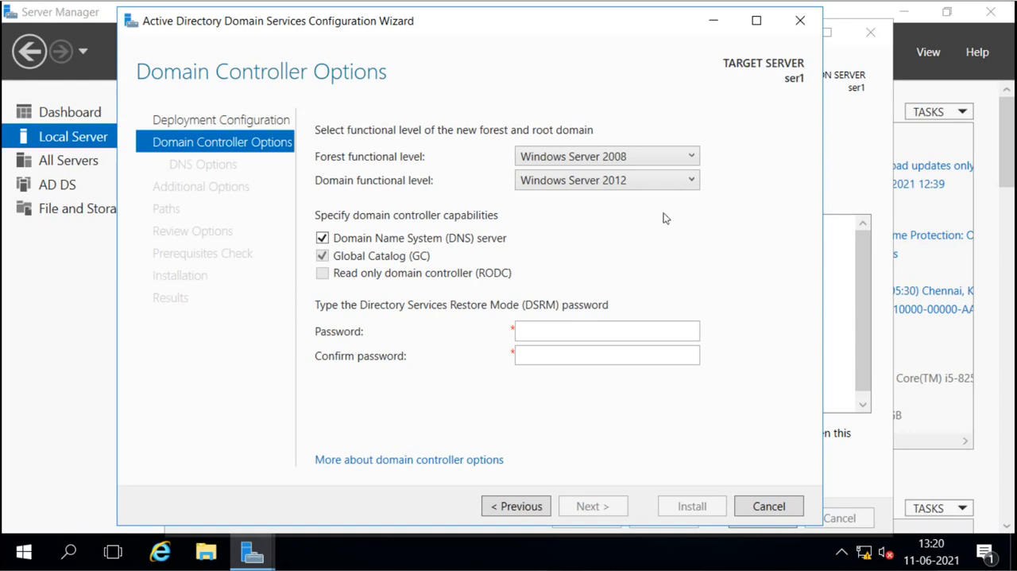
Step: Try Windows Server 2016 as the forest functional level and check which domain functional levels it allows
{"action": "left_click", "coordinate": [692, 160]}
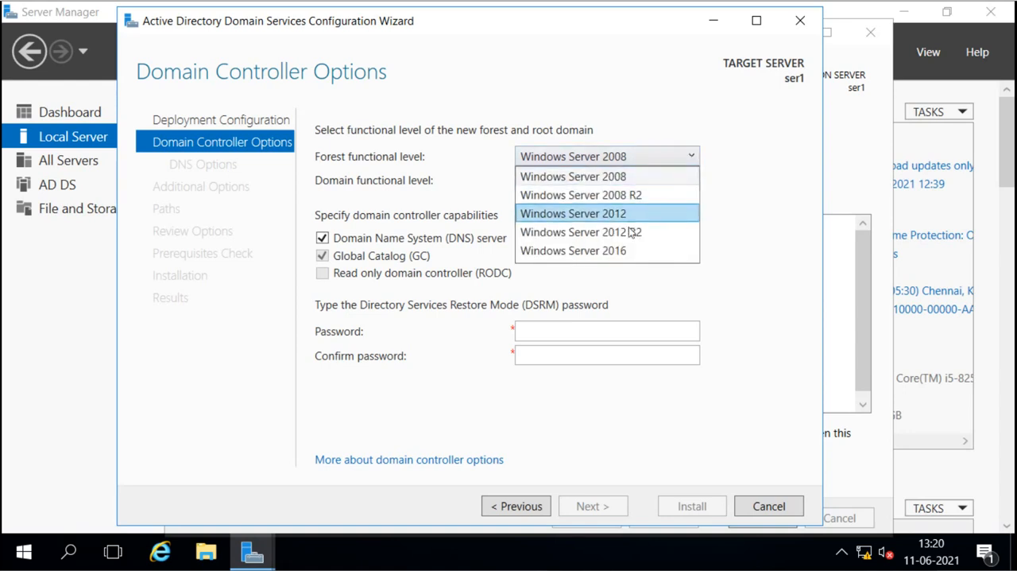
{"action": "left_click", "coordinate": [627, 251]}
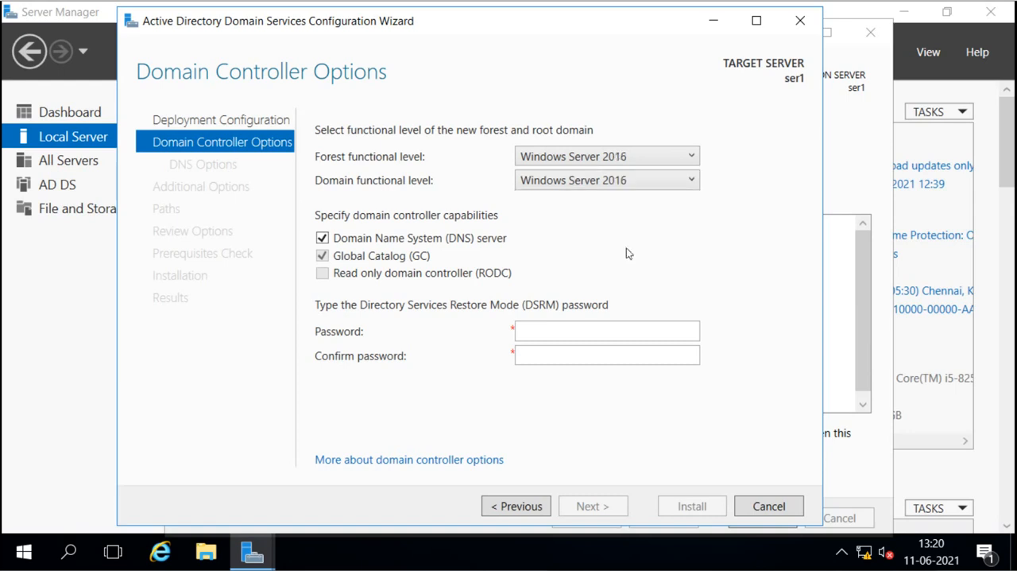
{"action": "left_click", "coordinate": [689, 182]}
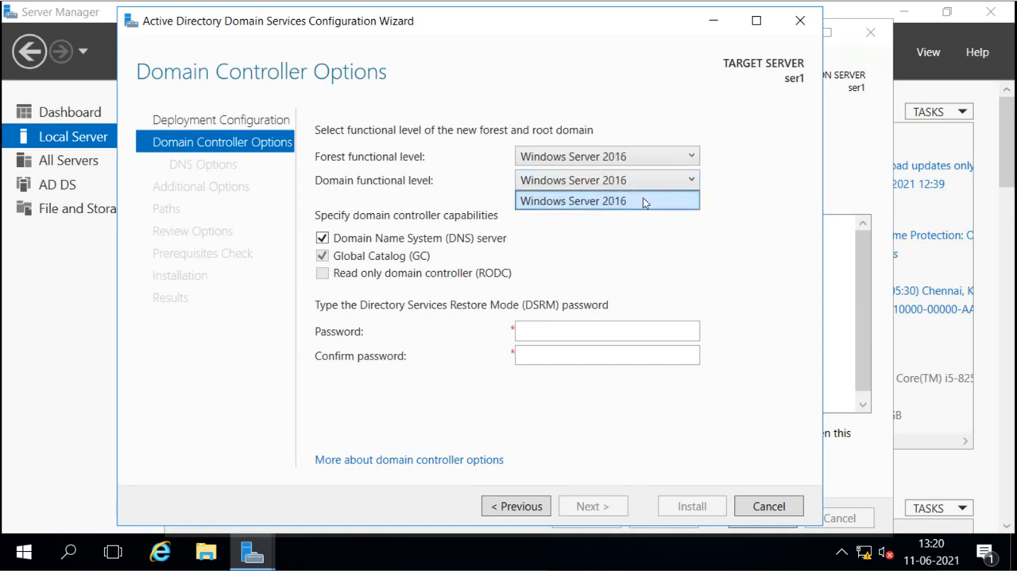
{"action": "left_click", "coordinate": [689, 154]}
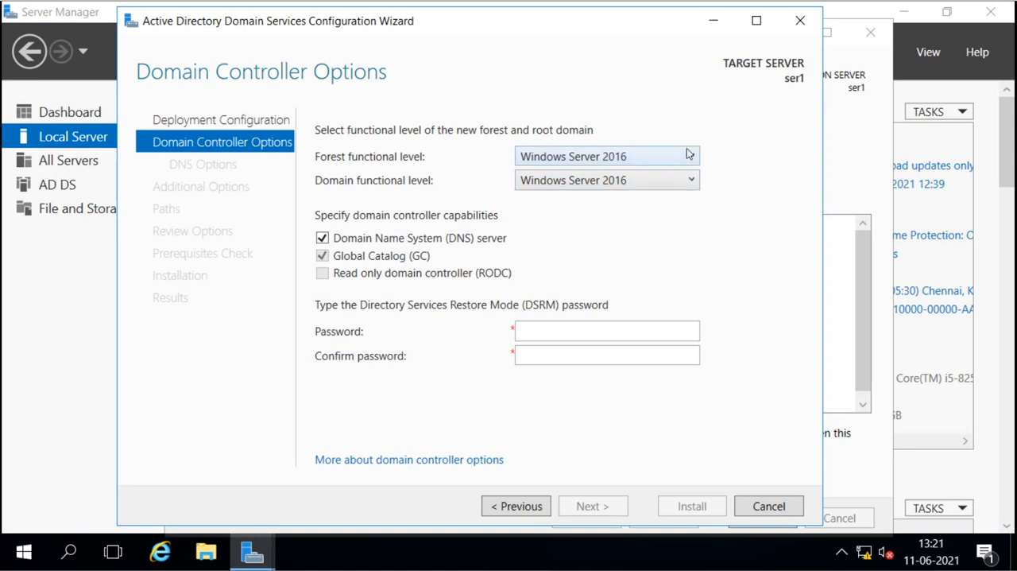
Step: Switch the forest functional level back to Windows Server 2008 and inspect the available domain functional levels
{"action": "left_click", "coordinate": [688, 153]}
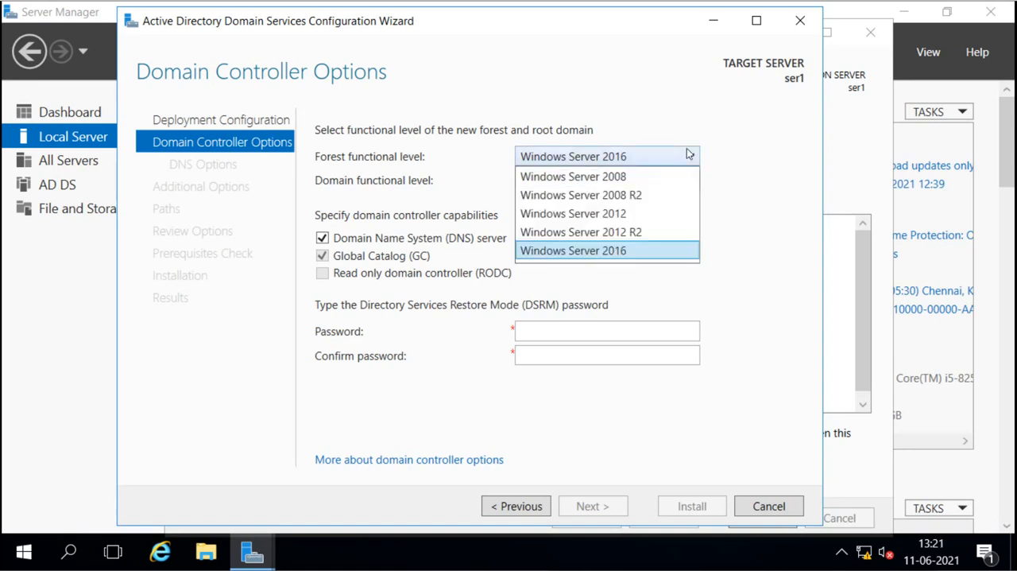
{"action": "left_click", "coordinate": [635, 180]}
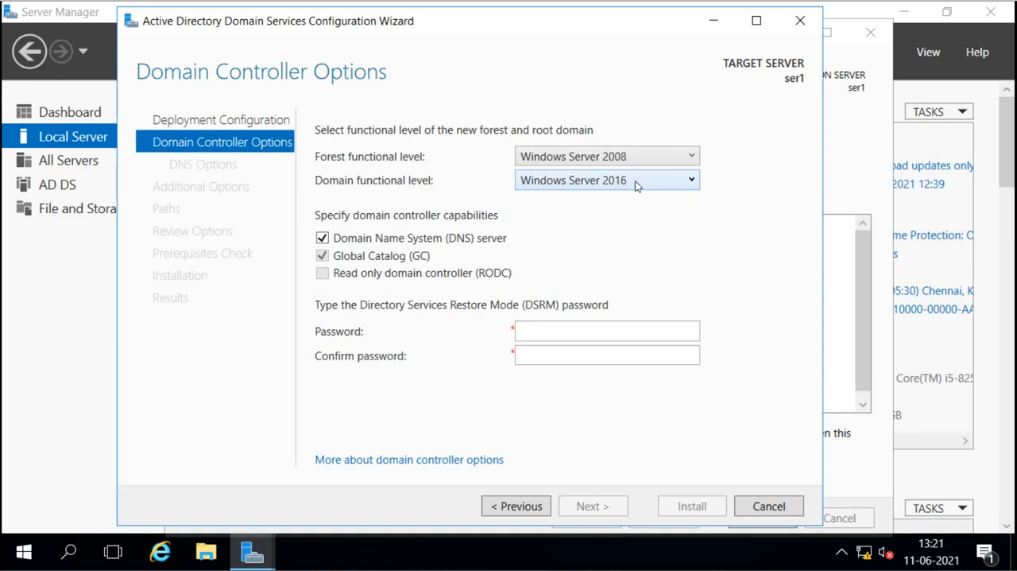
{"action": "left_click", "coordinate": [635, 180]}
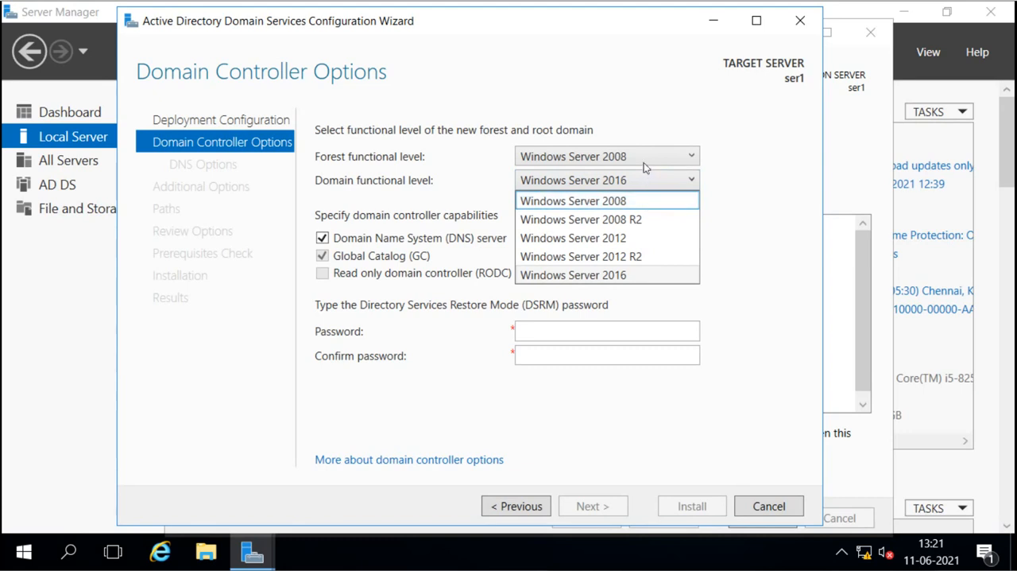
{"action": "left_click", "coordinate": [720, 160]}
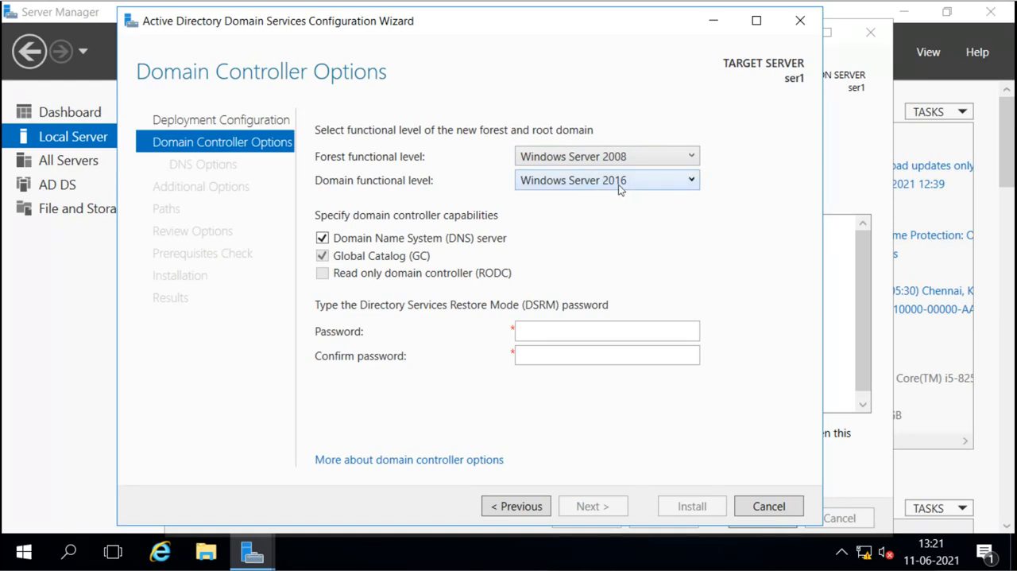
Step: Set the forest functional level to Windows Server 2016
{"action": "left_click", "coordinate": [687, 160]}
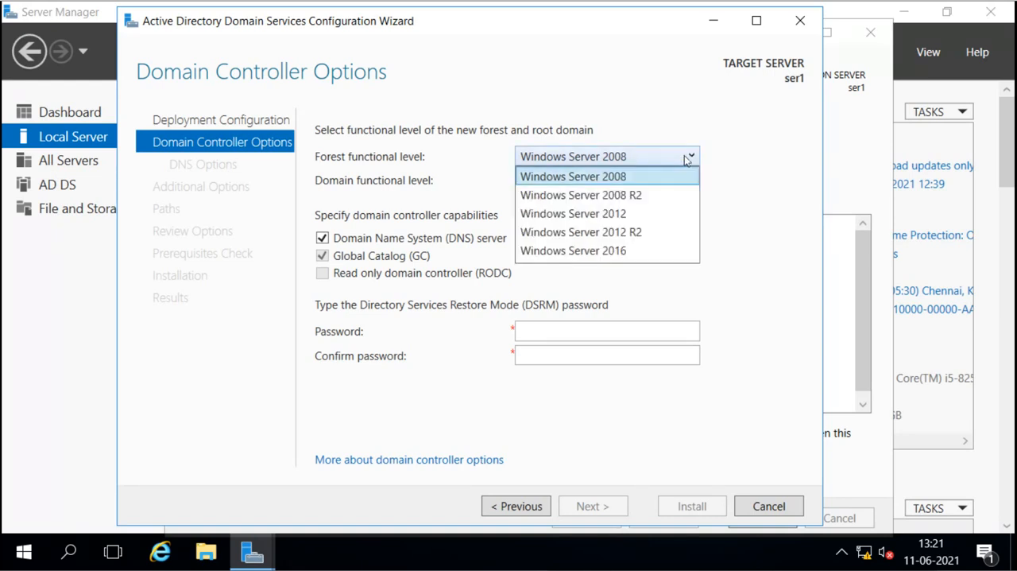
{"action": "left_click", "coordinate": [626, 251]}
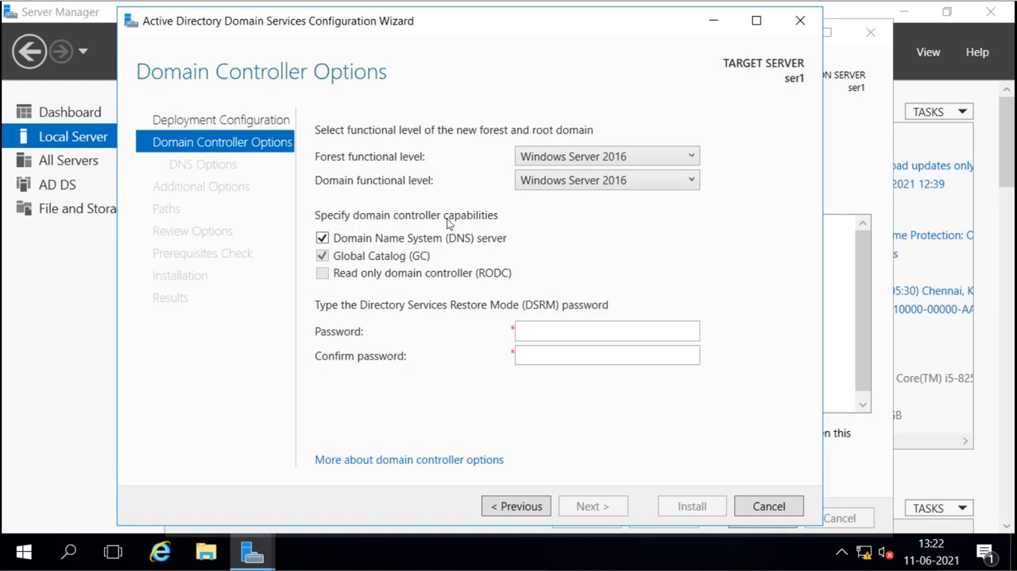
{"action": "left_click", "coordinate": [691, 157]}
{"action": "left_click", "coordinate": [690, 157]}
Step: Try the domain controller capabilities without the Domain Name System (DNS) server option, and reselect it
{"action": "left_click", "coordinate": [322, 238]}
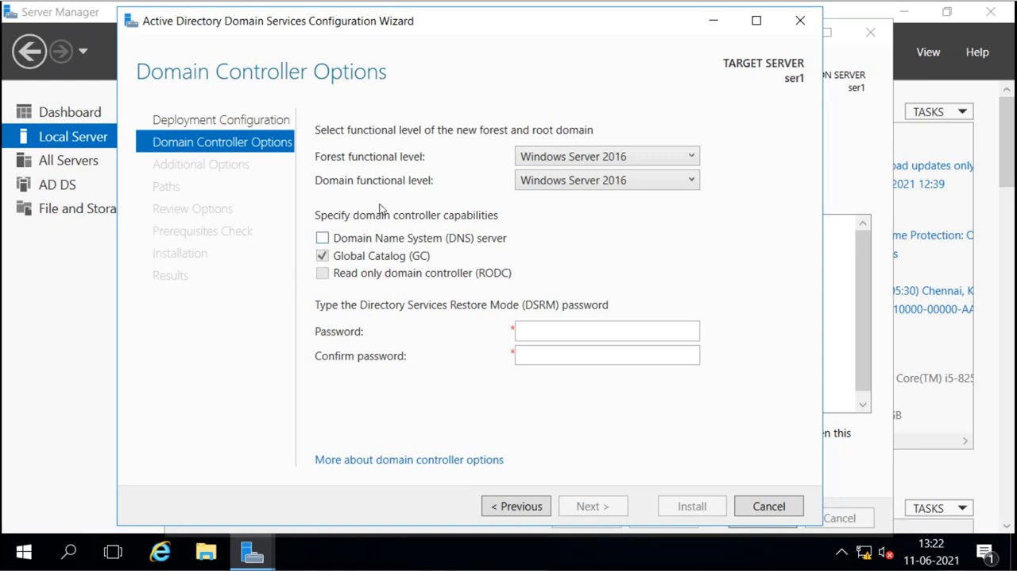
{"action": "left_click", "coordinate": [321, 238]}
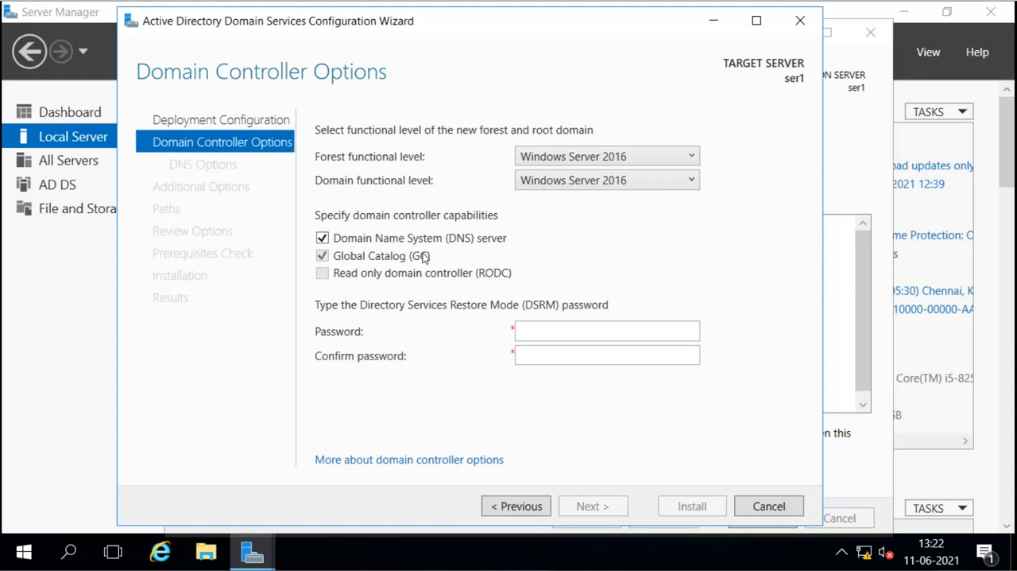
{"action": "left_click", "coordinate": [322, 238]}
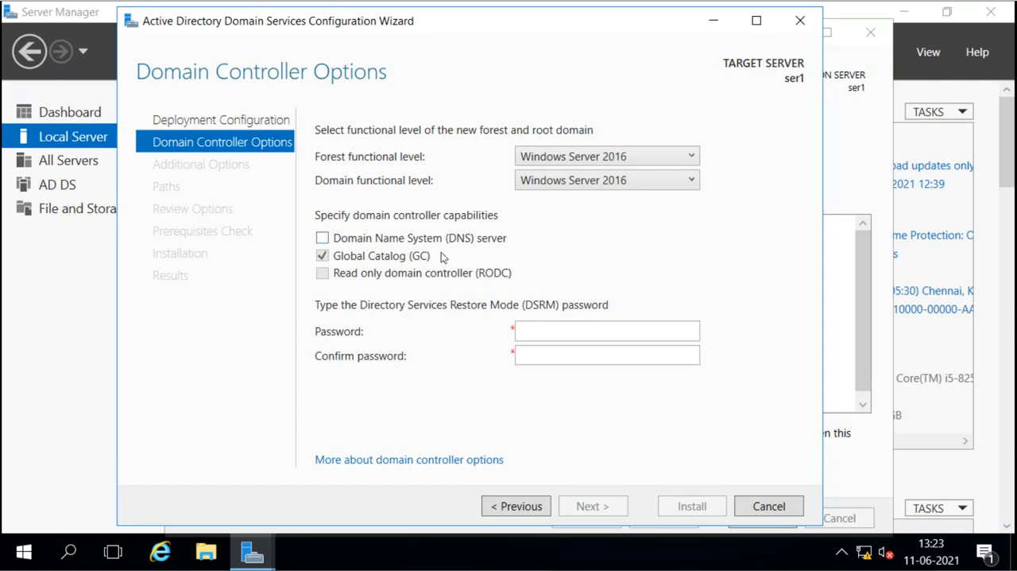
{"action": "left_click", "coordinate": [324, 240]}
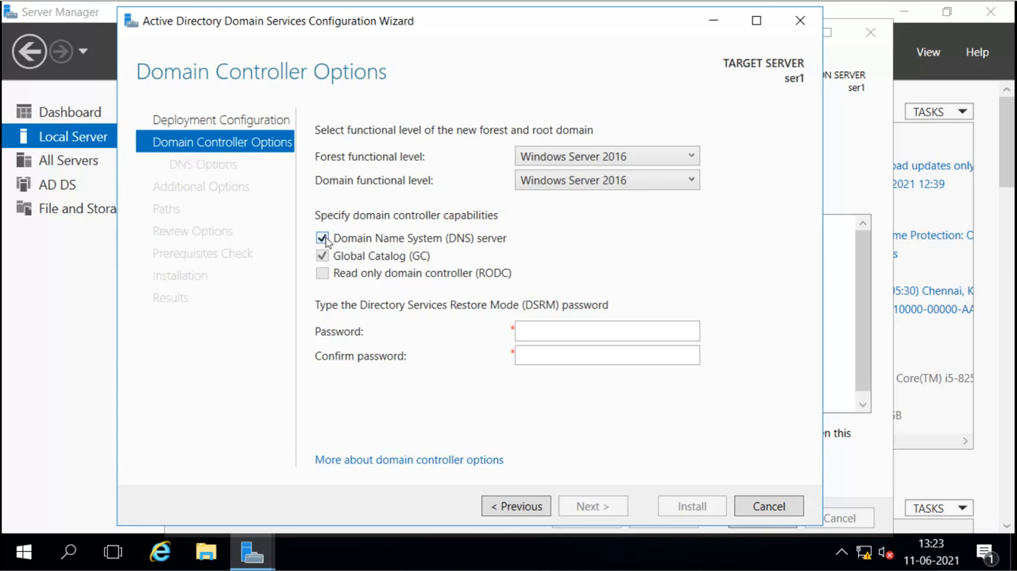
{"action": "left_click", "coordinate": [323, 239]}
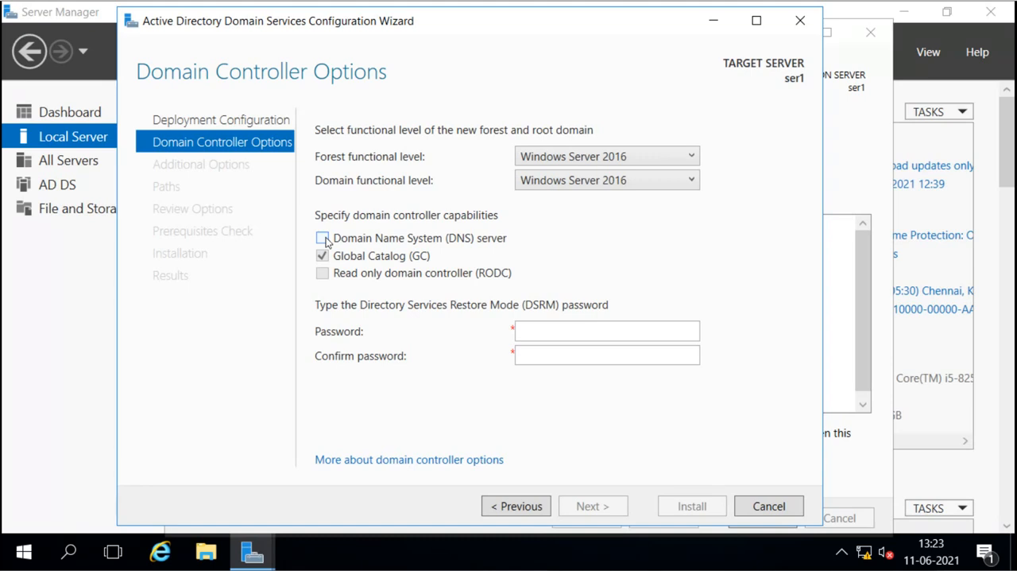
{"action": "left_click", "coordinate": [323, 239]}
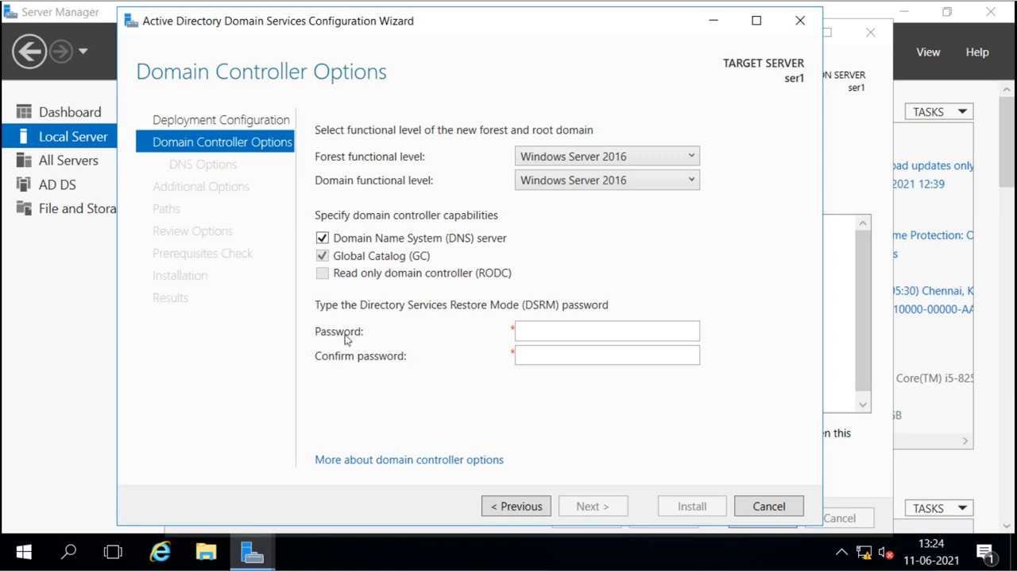
Step: Enter and confirm the Directory Services Restore Mode (DSRM) password and proceed to the DNS options
{"action": "left_click", "coordinate": [525, 334]}
{"action": "left_click", "coordinate": [542, 327]}
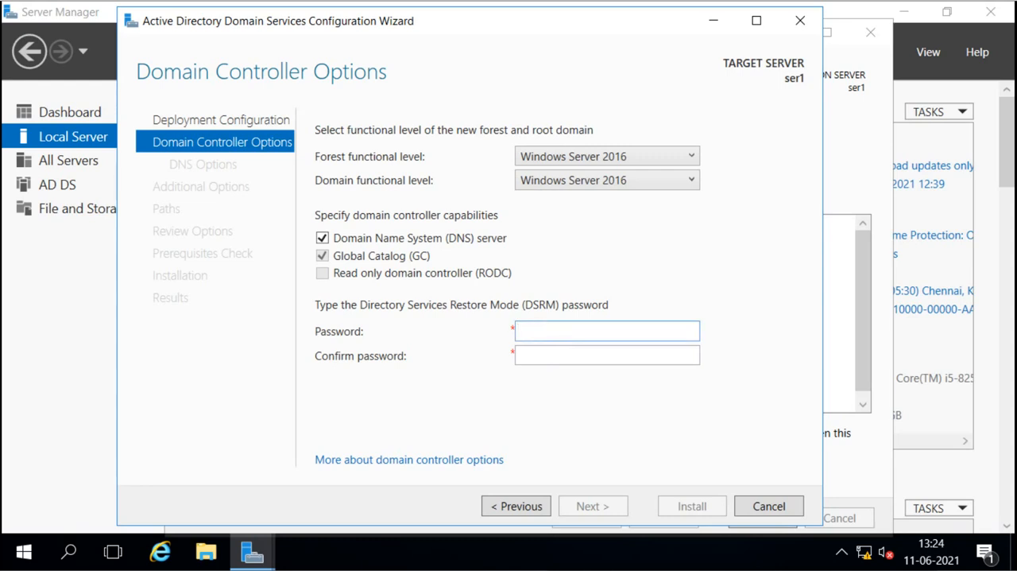
{"action": "type", "text": "•••••••"}
{"action": "key", "text": "Tab"}
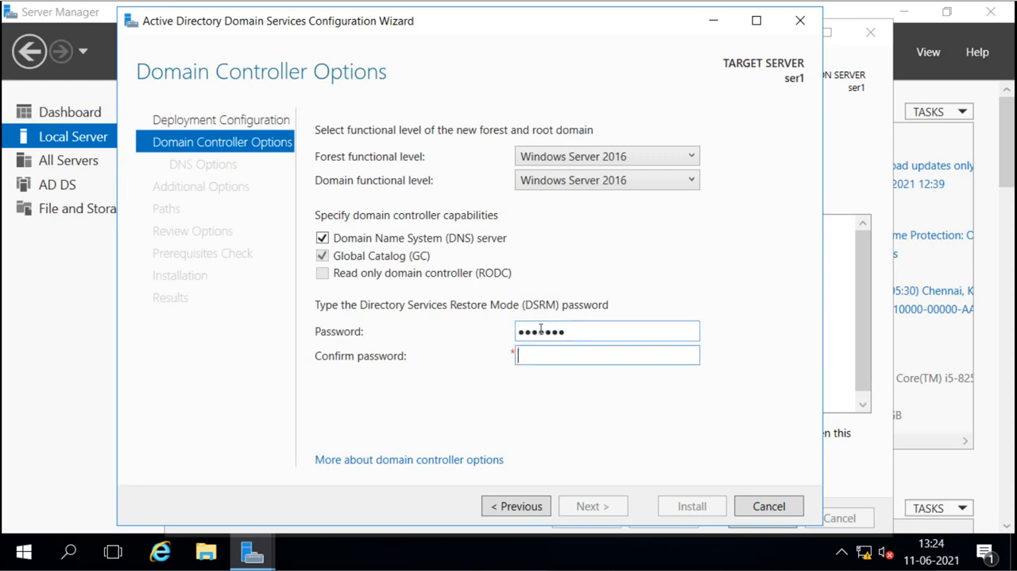
{"action": "type", "text": "•••••••"}
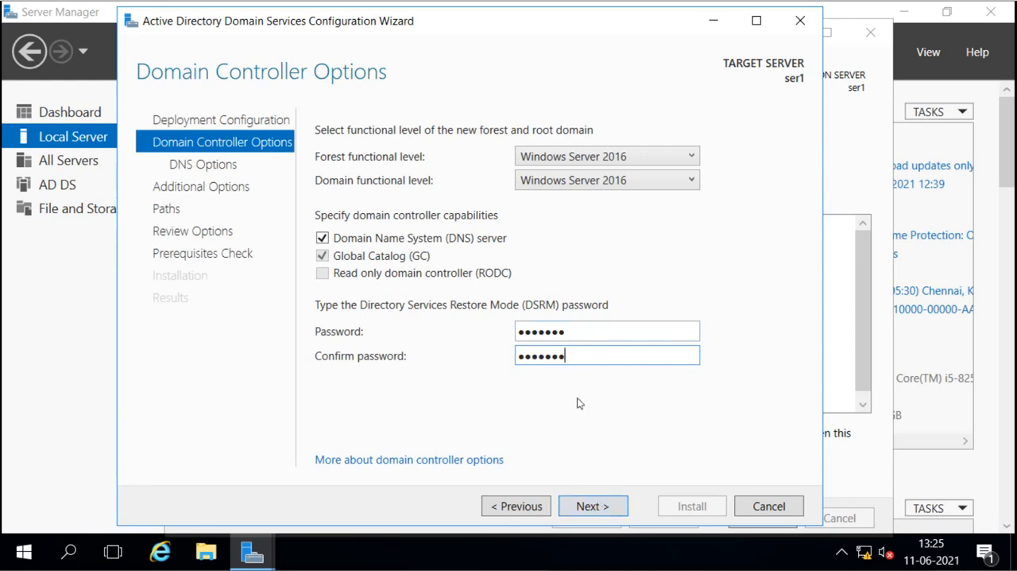
{"action": "left_click", "coordinate": [598, 504]}
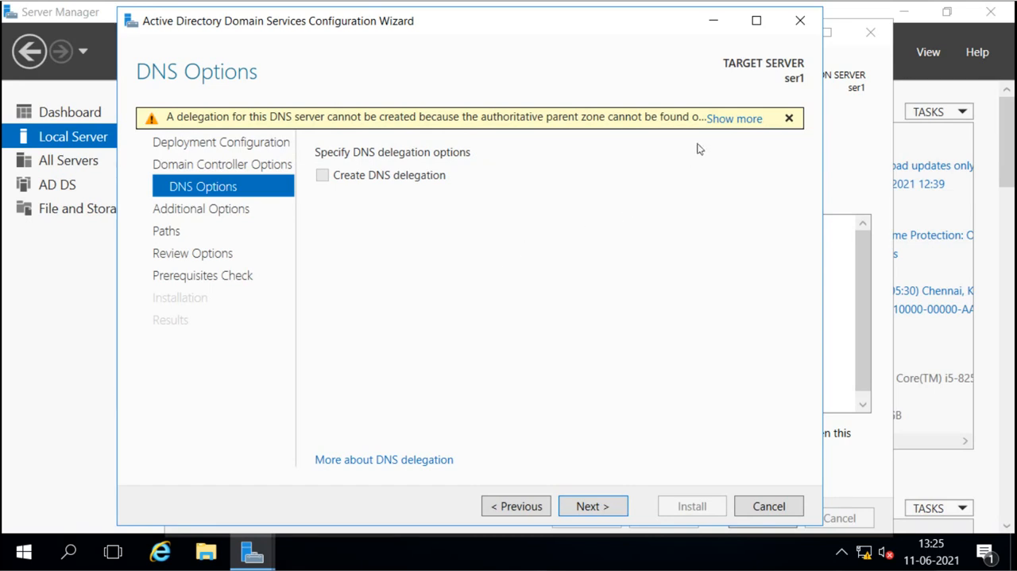
Step: Read the full DNS delegation warning, leave the DNS options as they are, and accept SAI as the NetBIOS domain name
{"action": "left_click", "coordinate": [733, 121]}
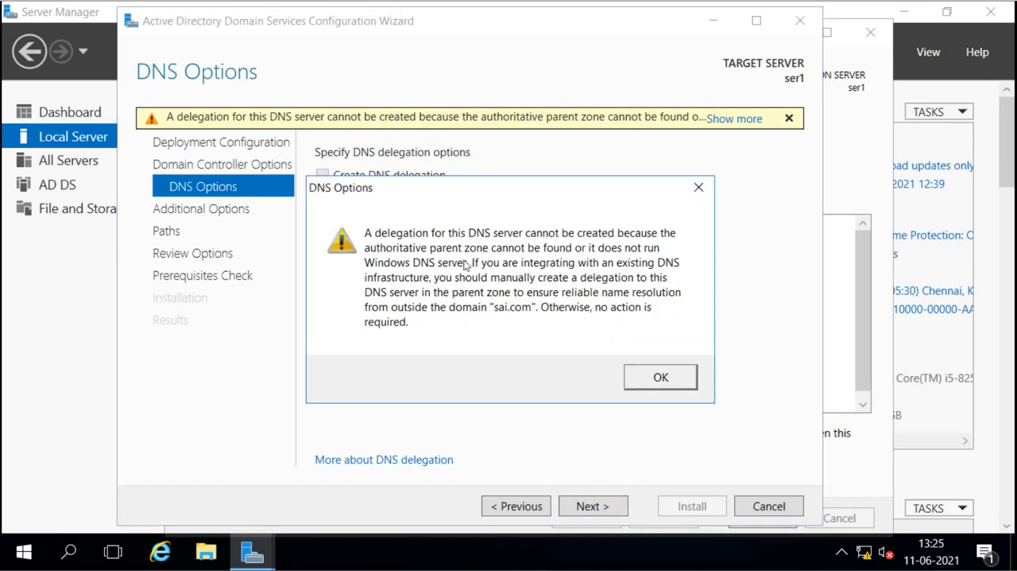
{"action": "left_click", "coordinate": [653, 379]}
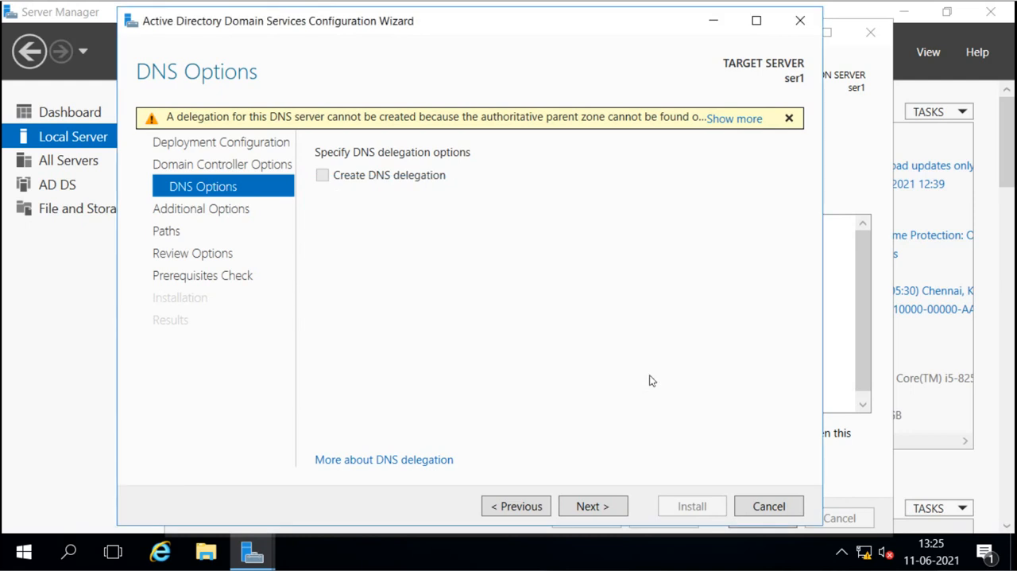
{"action": "left_click", "coordinate": [601, 507]}
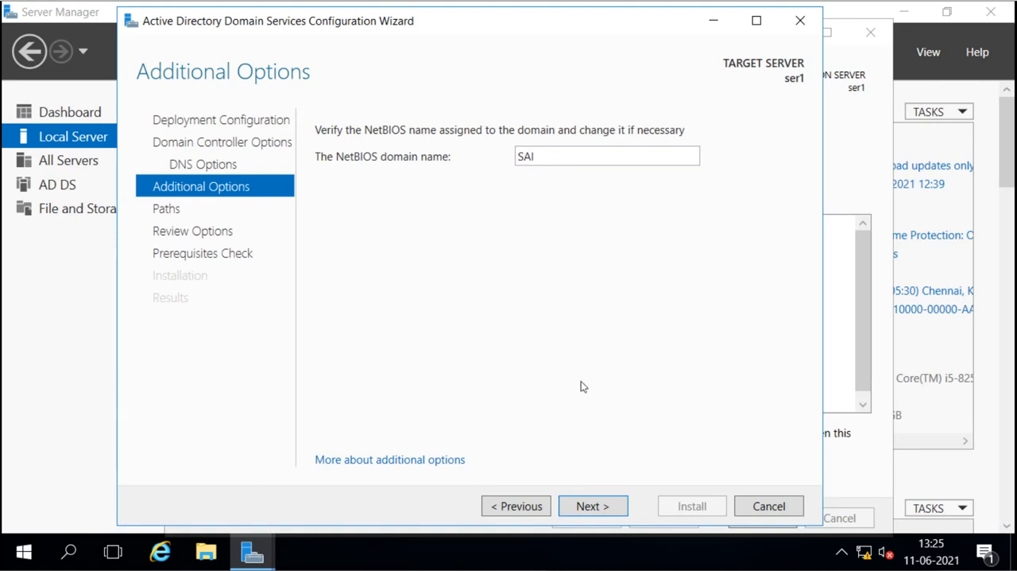
{"action": "left_click", "coordinate": [593, 500]}
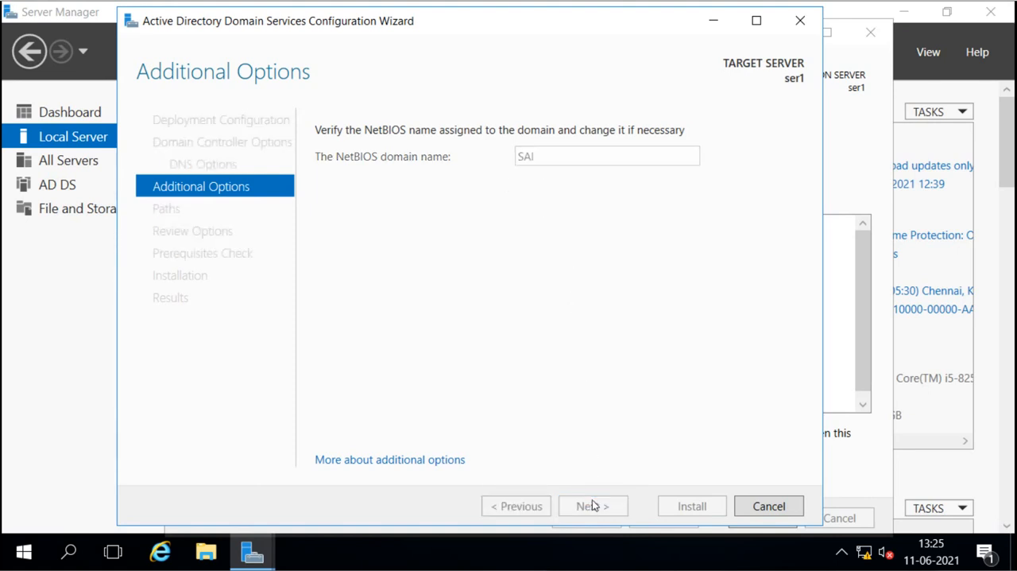
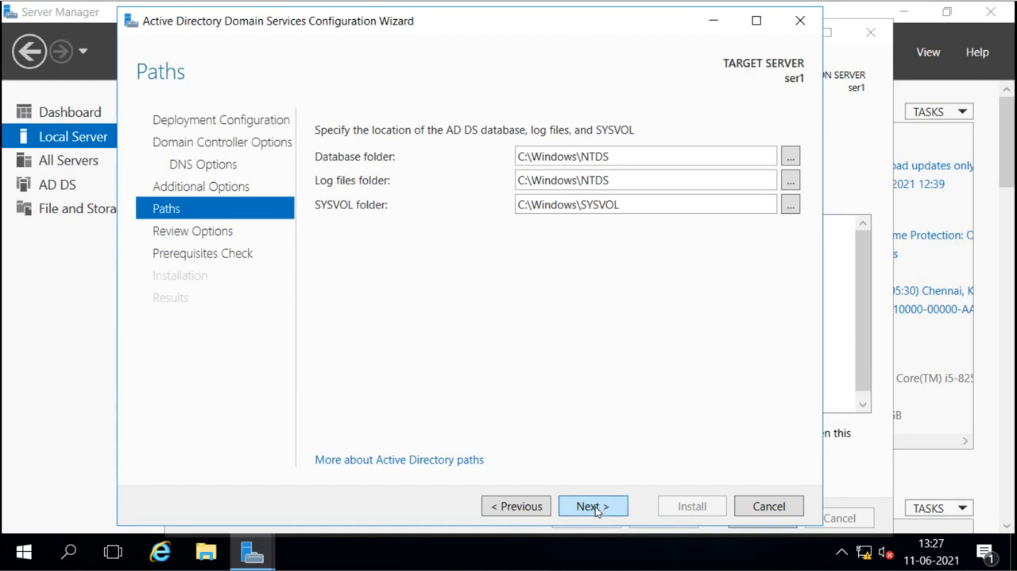
Step: Accept the default AD DS folder paths, review the selections and prerequisite results, and install the domain controller
{"action": "left_click", "coordinate": [596, 507]}
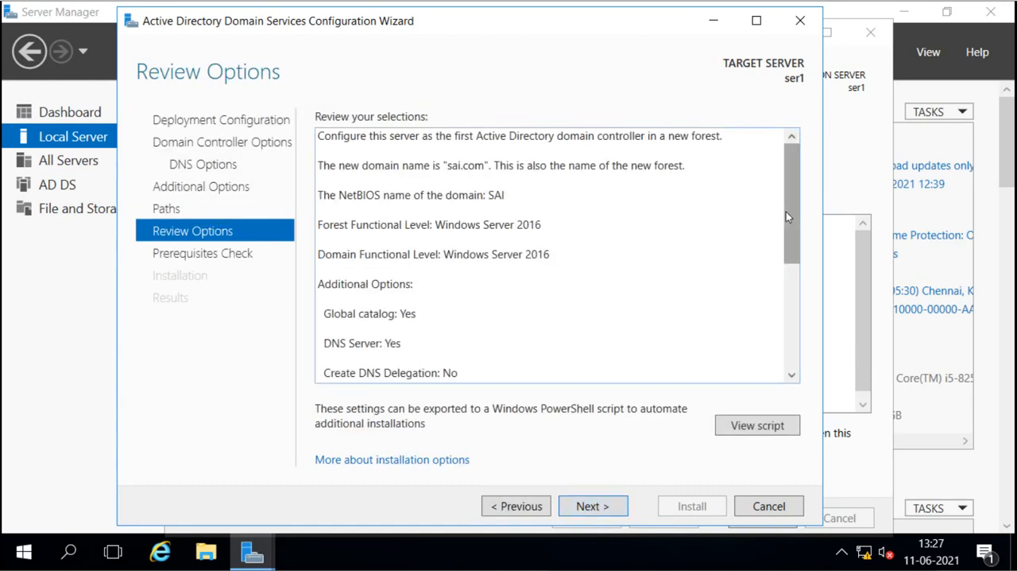
{"action": "left_click_drag", "start_coordinate": [786, 211], "coordinate": [800, 334]}
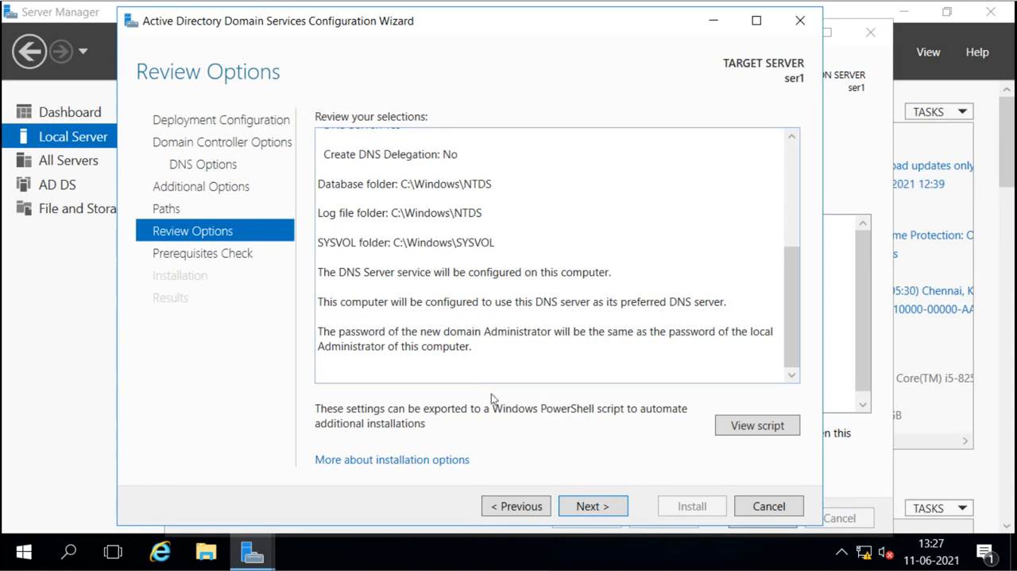
{"action": "left_click", "coordinate": [591, 506]}
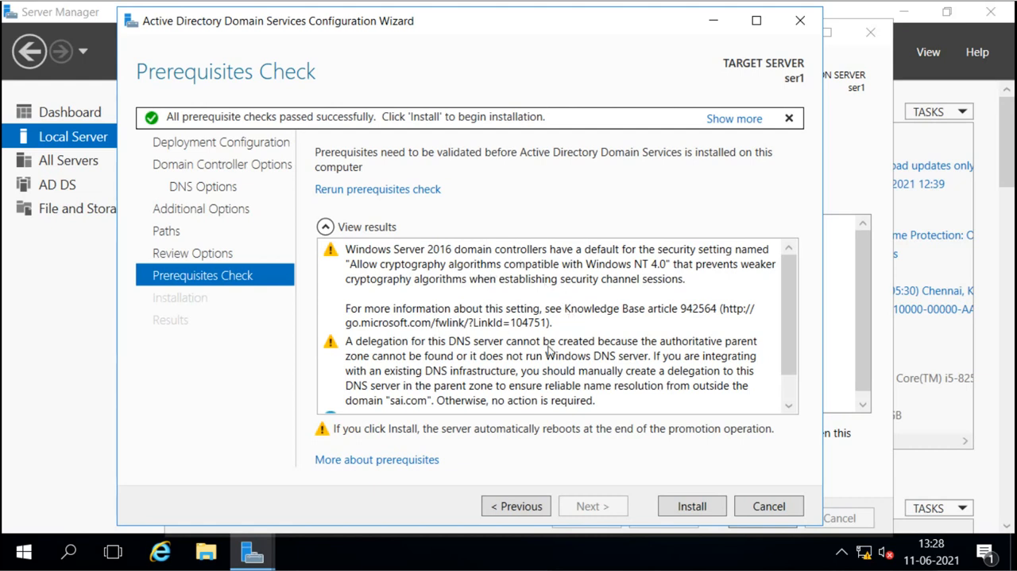
{"action": "scroll", "coordinate": [548, 349], "scroll_direction": "down", "scroll_amount": 1}
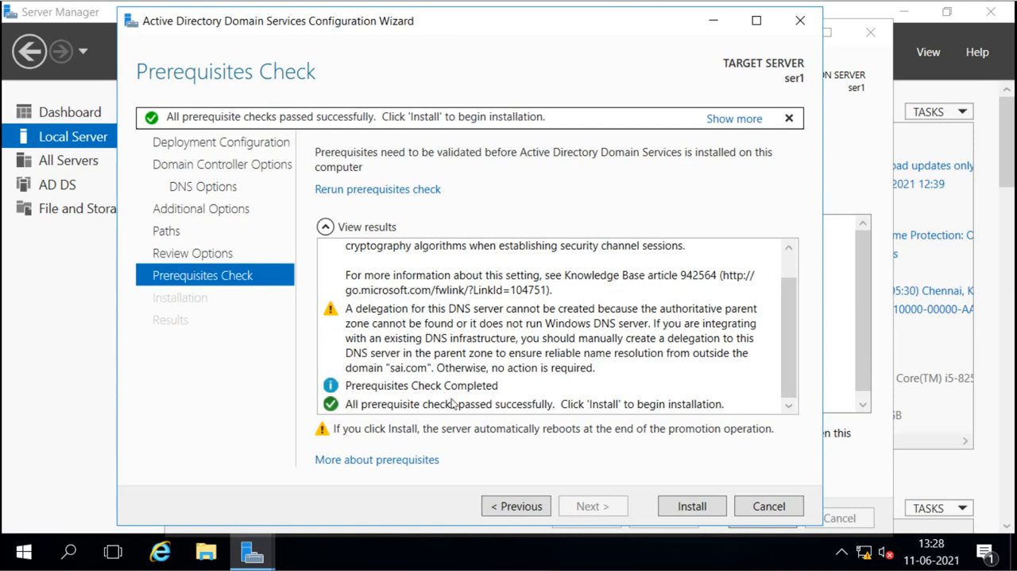
{"action": "left_click", "coordinate": [693, 506]}
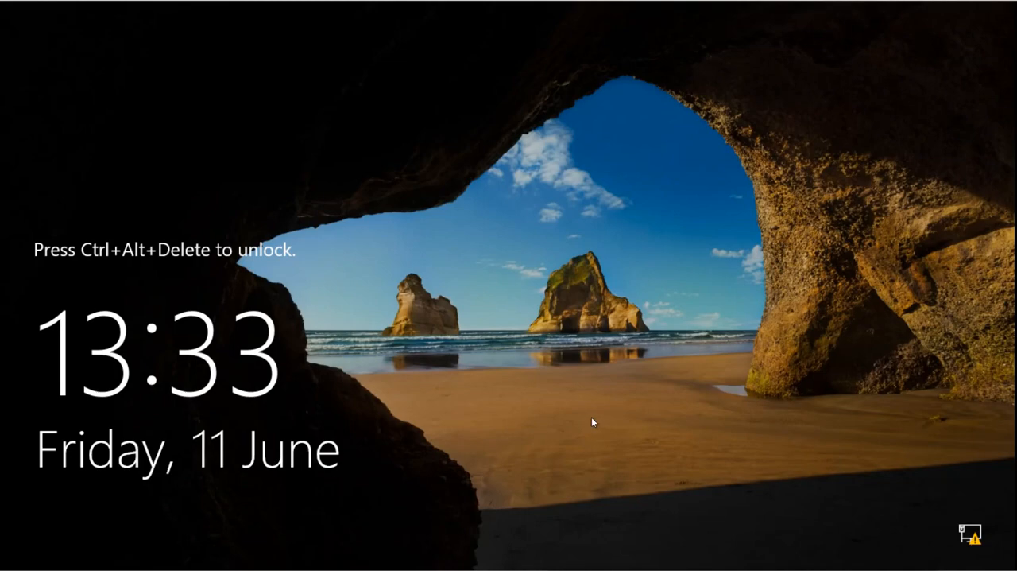
Step: Sign in as SAI\Administrator with the account password and view the local server's properties
{"action": "key", "text": "ctrl+alt+Delete"}
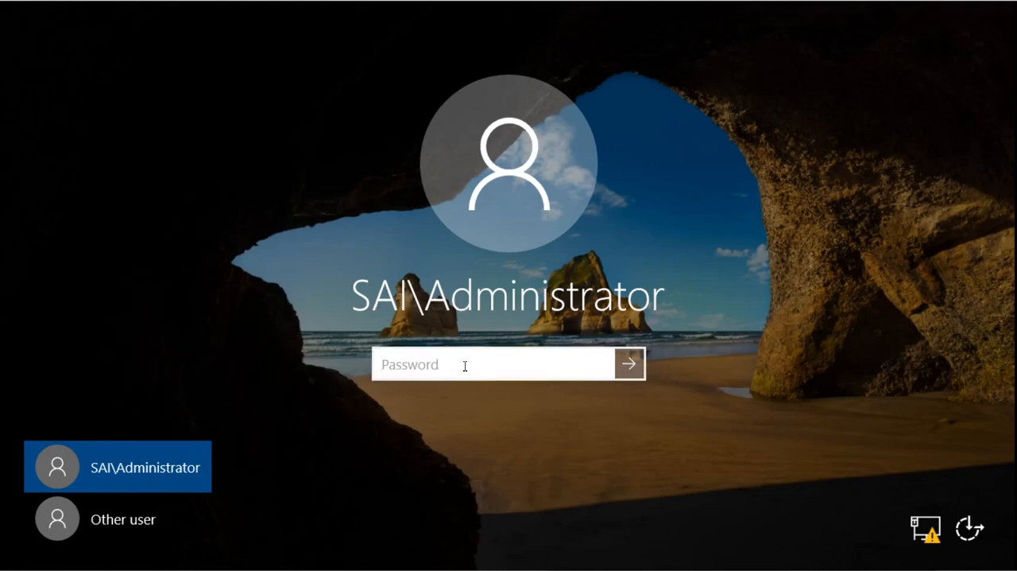
{"action": "type", "text": "•••••••"}
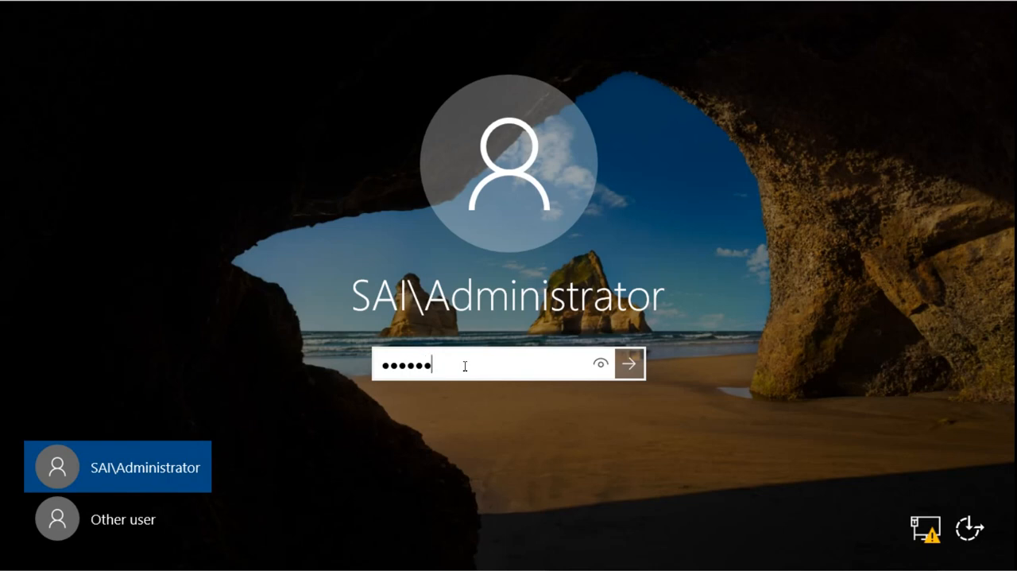
{"action": "key", "text": "Return"}
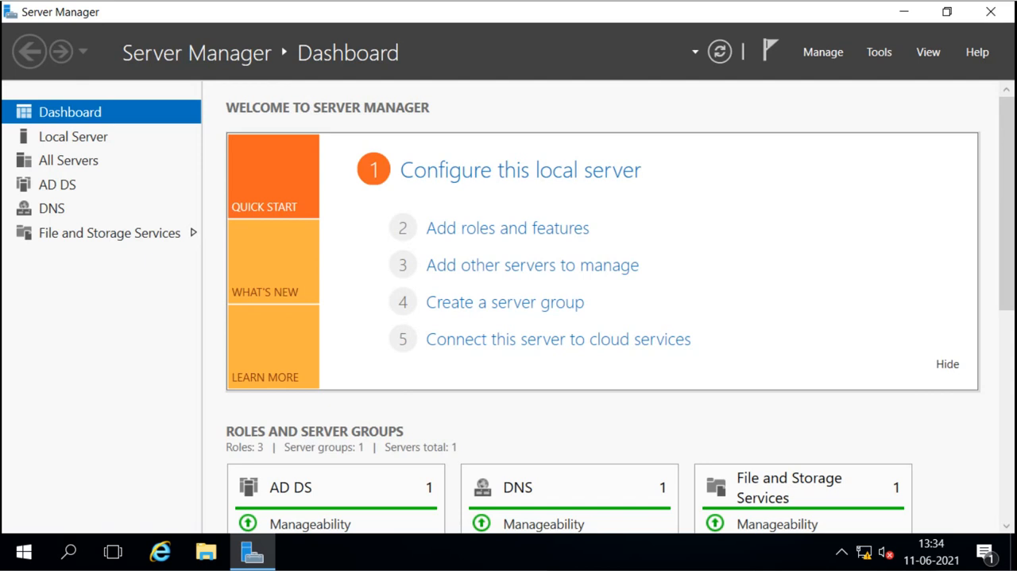
{"action": "left_click", "coordinate": [70, 144]}
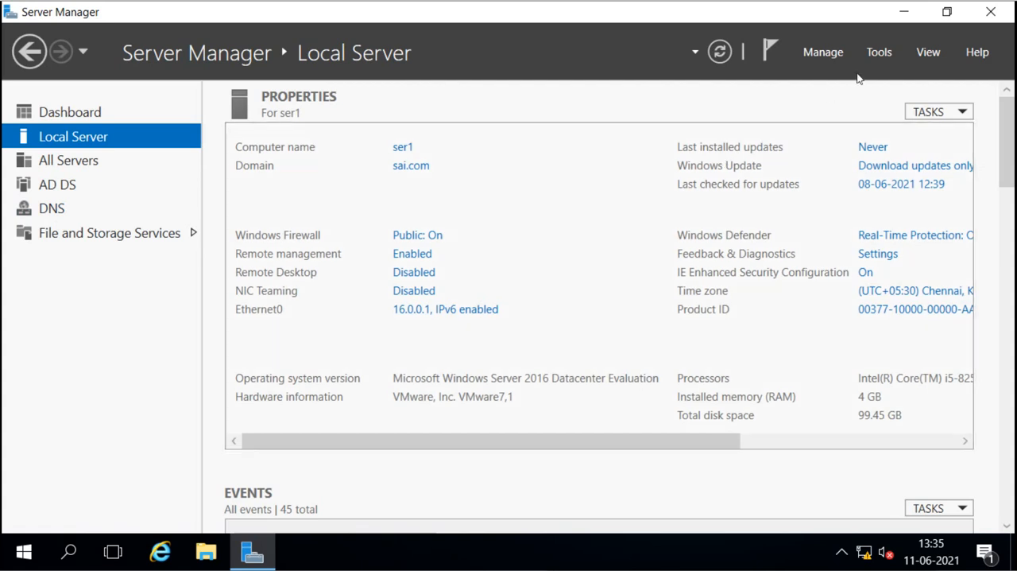
Step: Open Computer Management to check which system tools it offers, and close it
{"action": "left_click", "coordinate": [878, 56]}
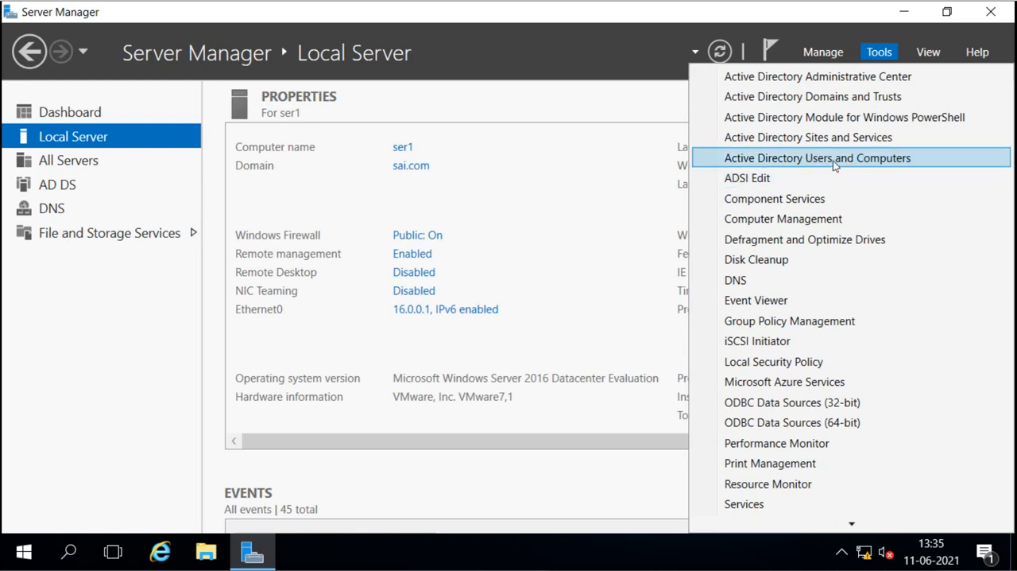
{"action": "left_click", "coordinate": [814, 223]}
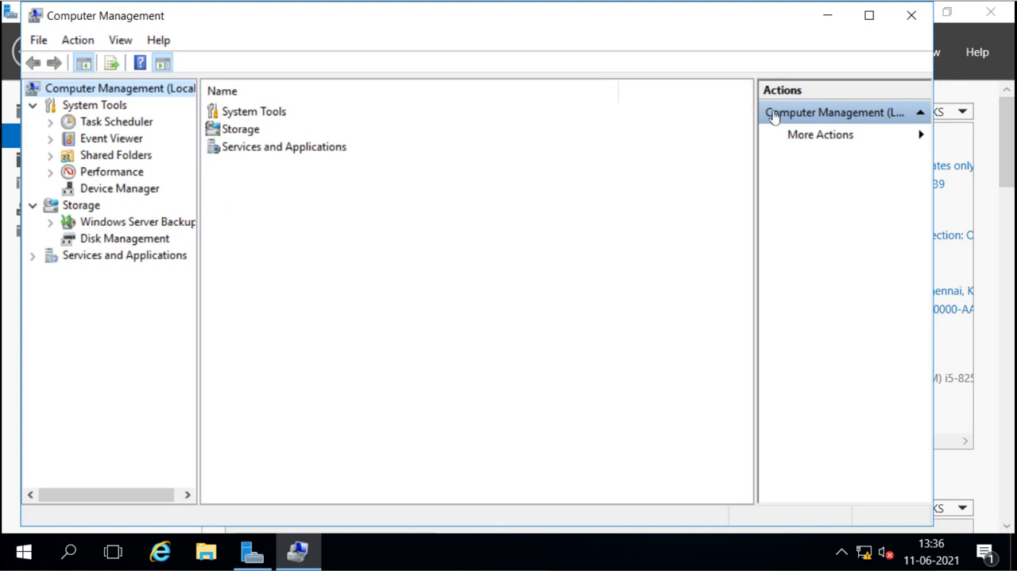
{"action": "left_click", "coordinate": [911, 16]}
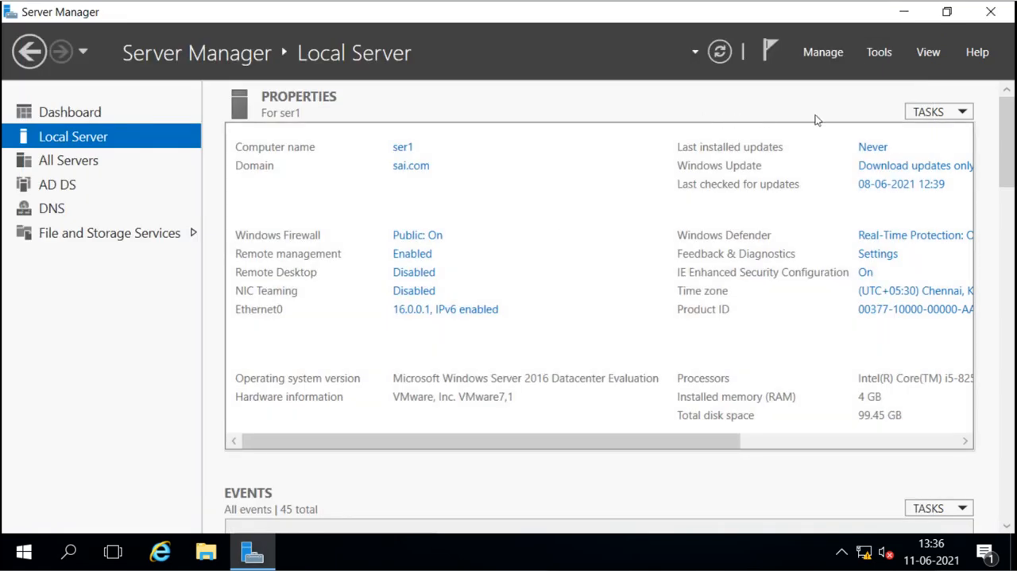
Step: Open Active Directory Users and Computers in a maximized window and expand the sai.com domain
{"action": "left_click", "coordinate": [879, 53]}
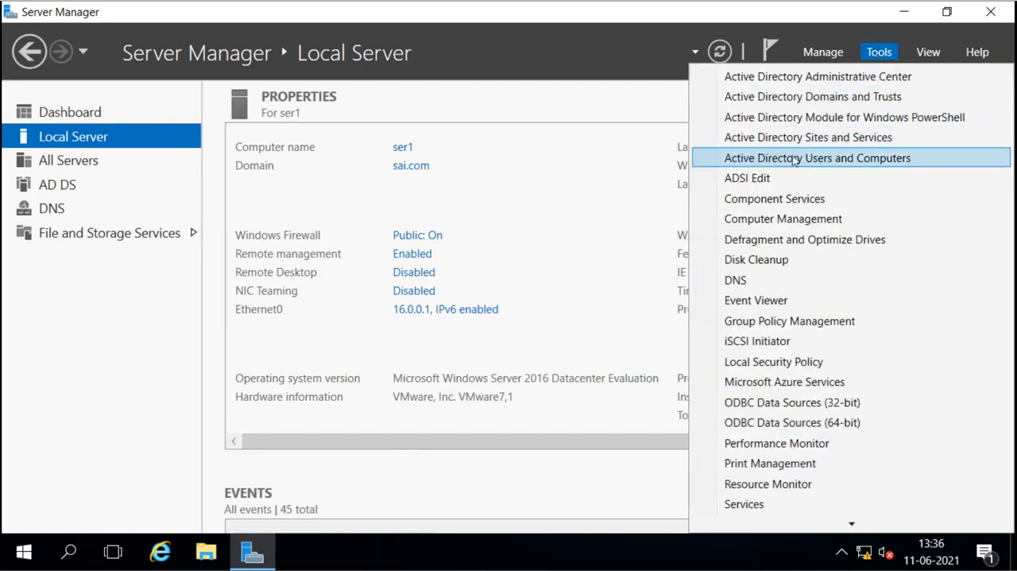
{"action": "left_click", "coordinate": [833, 165]}
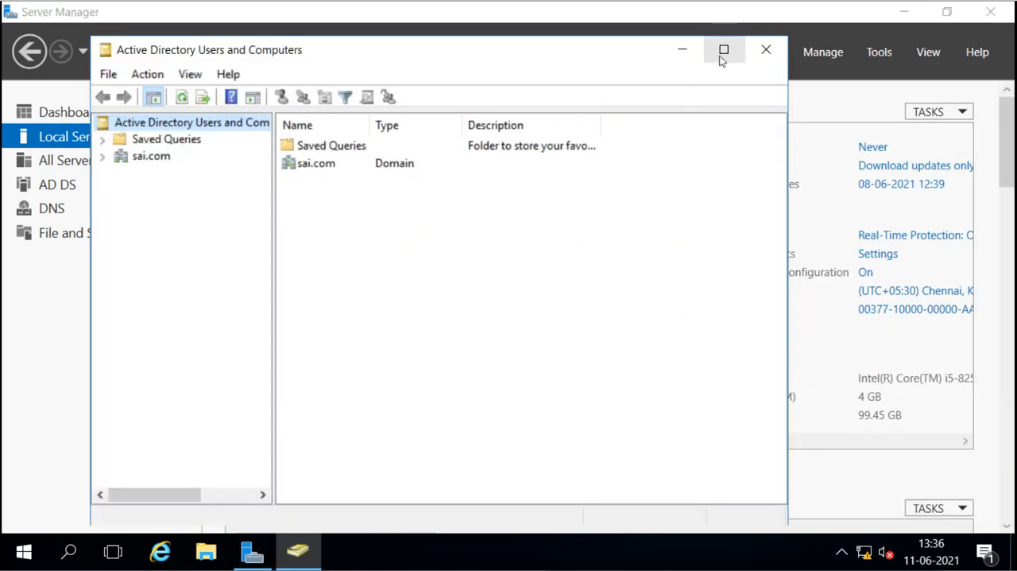
{"action": "left_click", "coordinate": [720, 55]}
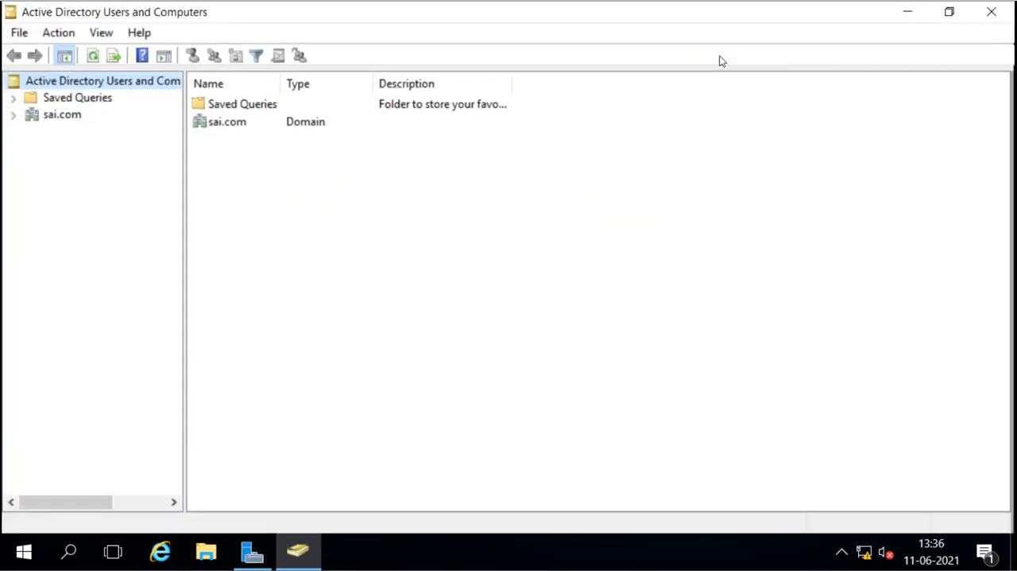
{"action": "left_click", "coordinate": [14, 115]}
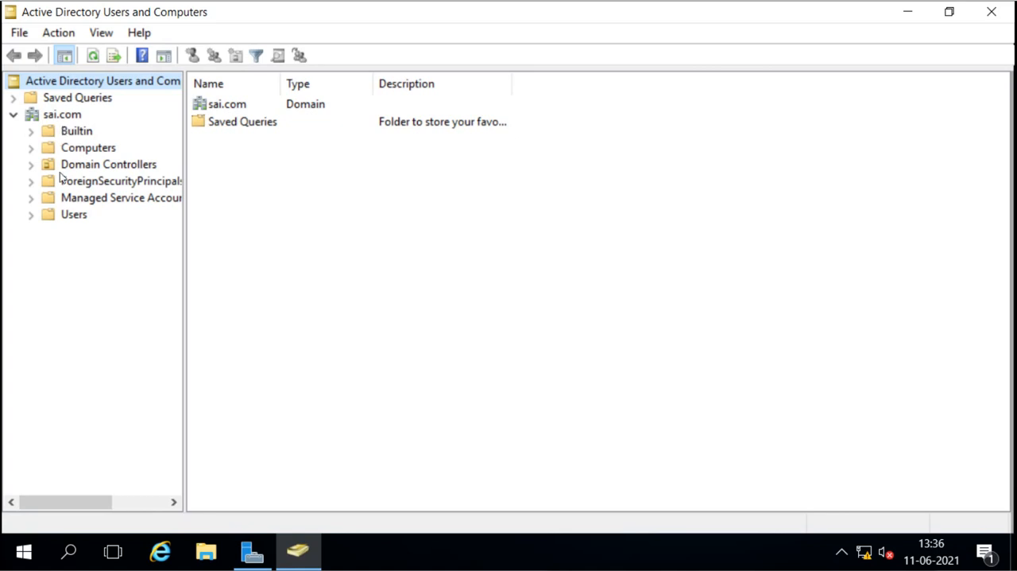
Step: Examine the contents of the Builtin, Computers, Domain Controllers, ForeignSecurityPrincipals and Managed Service Accounts containers under sai.com
{"action": "left_click", "coordinate": [78, 133]}
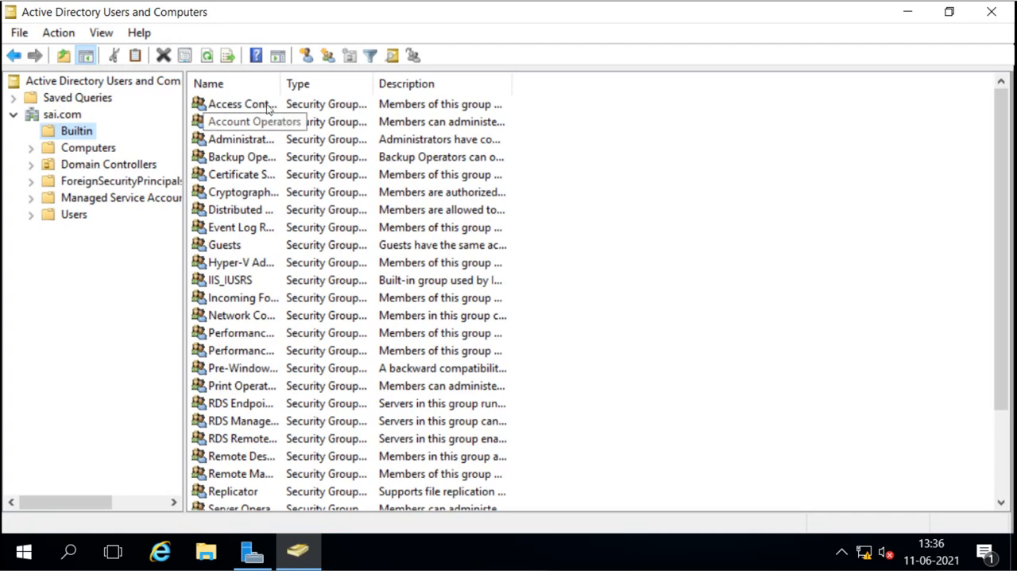
{"action": "double_click", "coordinate": [281, 79]}
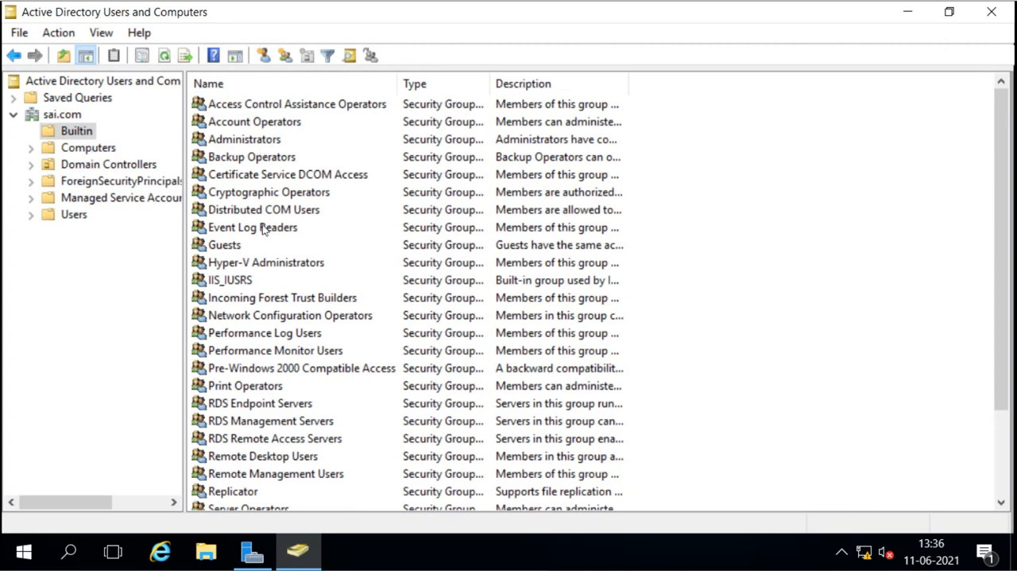
{"action": "left_click", "coordinate": [89, 151]}
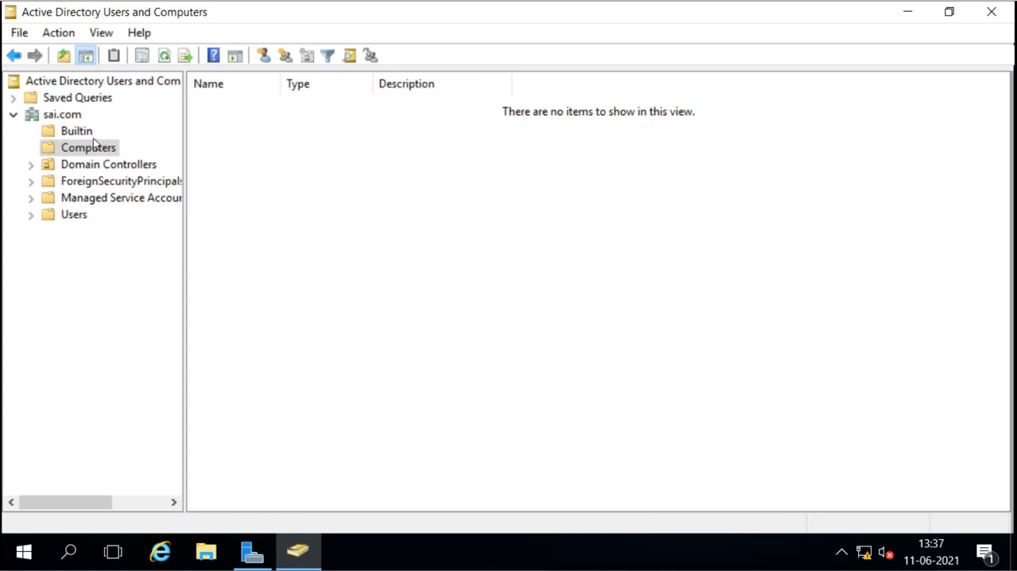
{"action": "left_click", "coordinate": [76, 164]}
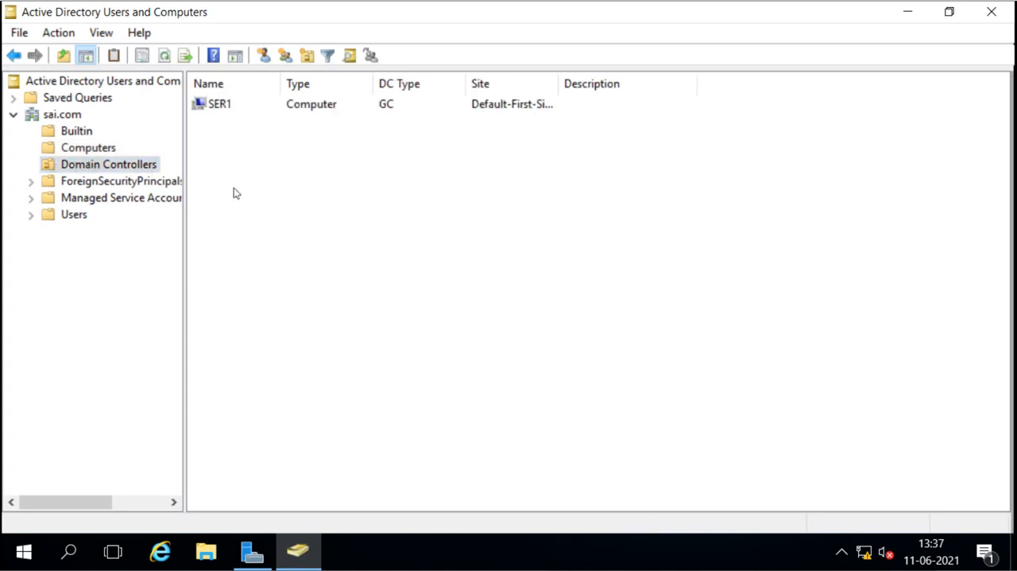
{"action": "left_click", "coordinate": [228, 106]}
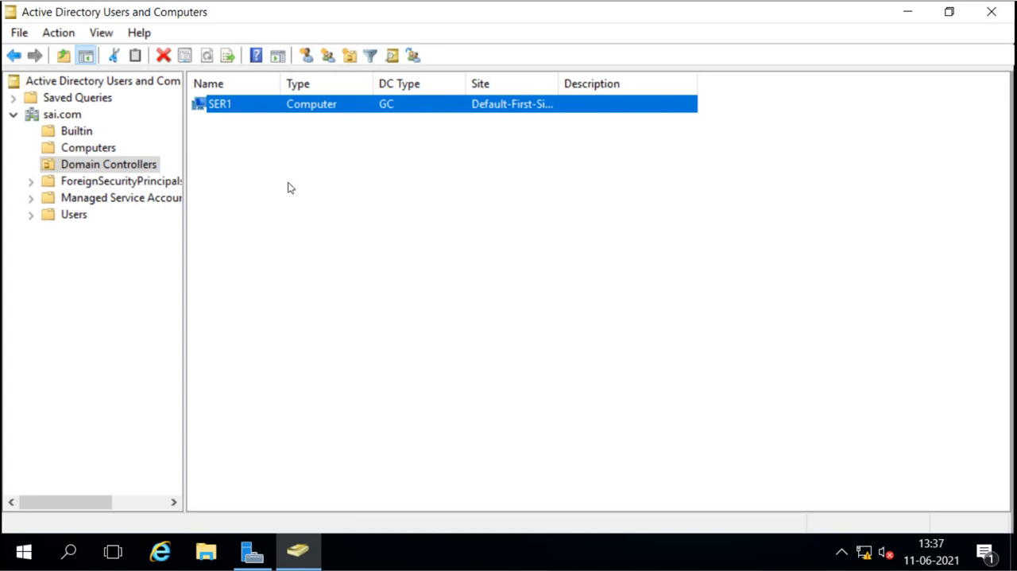
{"action": "left_click", "coordinate": [62, 183]}
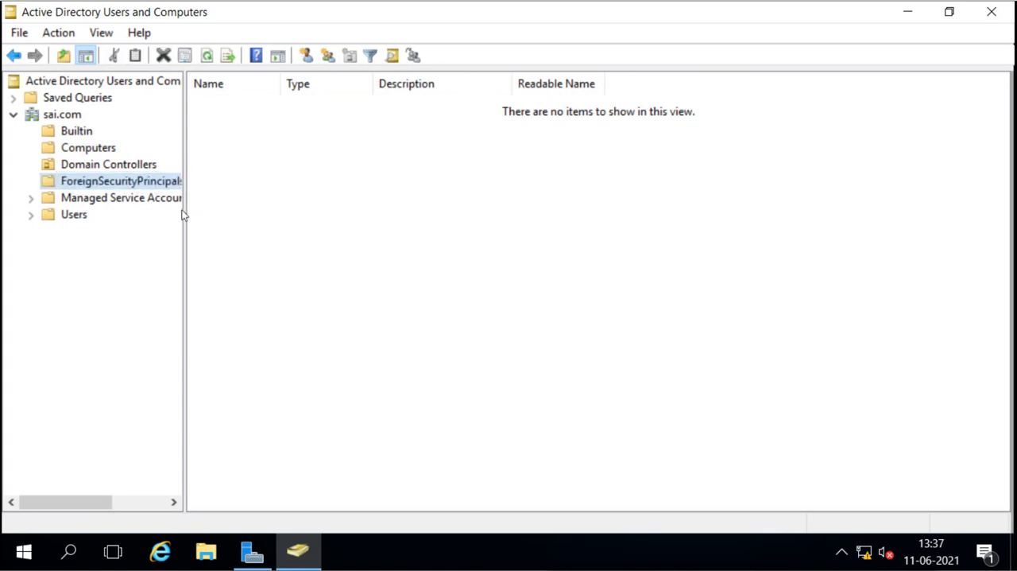
{"action": "left_click_drag", "start_coordinate": [185, 215], "coordinate": [208, 213]}
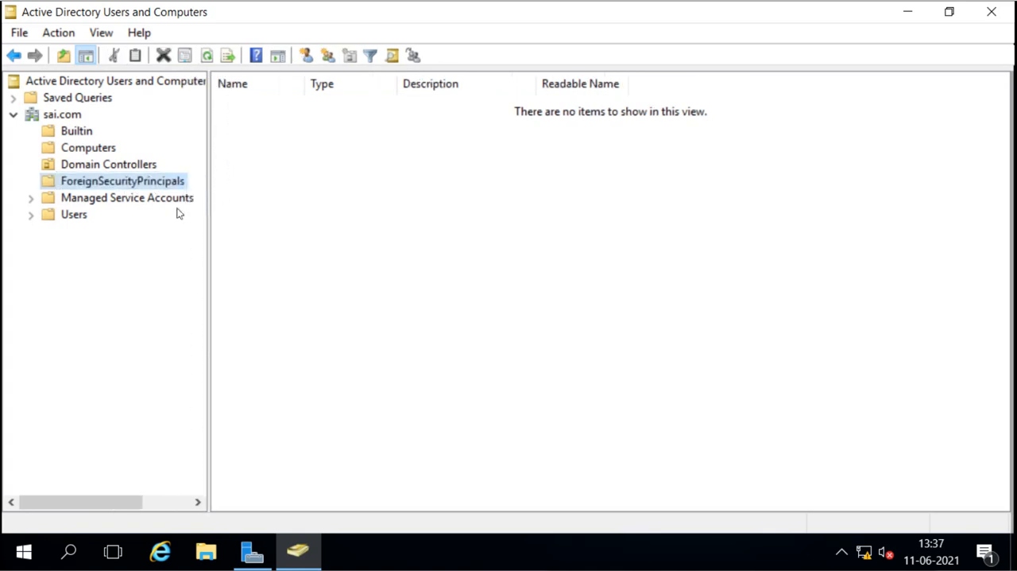
{"action": "left_click", "coordinate": [71, 203]}
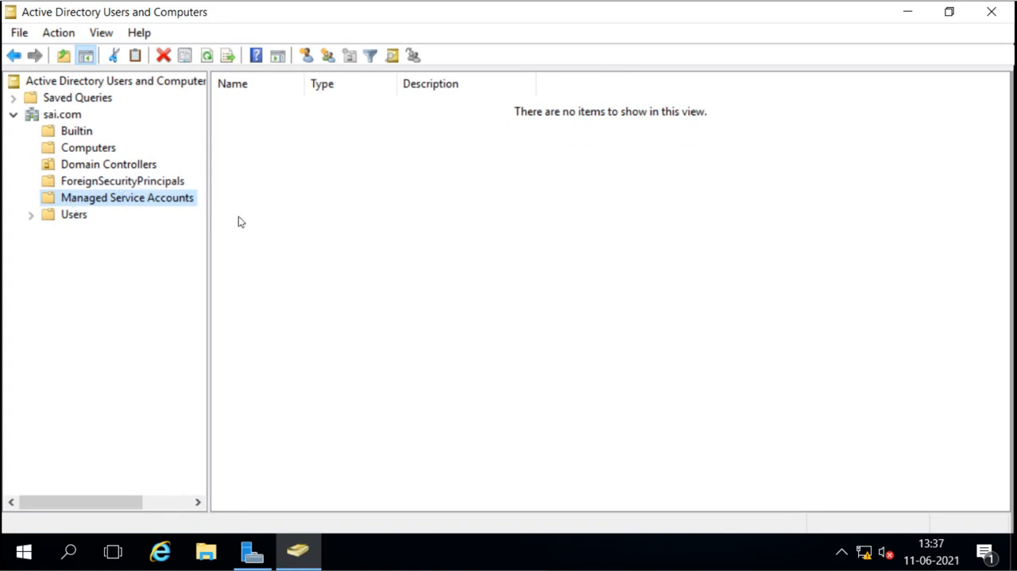
Step: Examine the Users container with its names fully visible, including the built-in Administrator and Guest accounts
{"action": "left_click", "coordinate": [46, 220]}
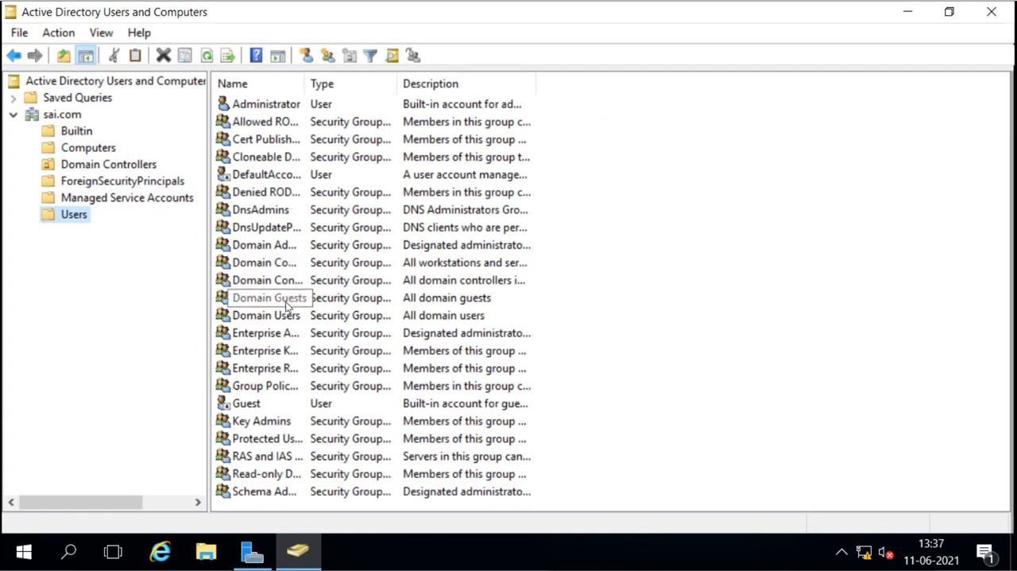
{"action": "double_click", "coordinate": [304, 83]}
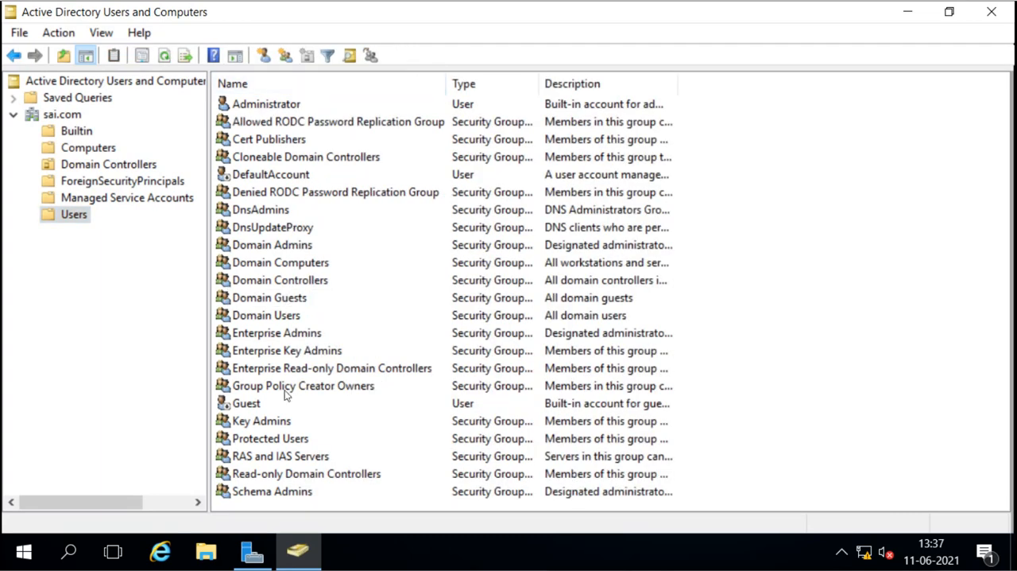
{"action": "left_click", "coordinate": [279, 108]}
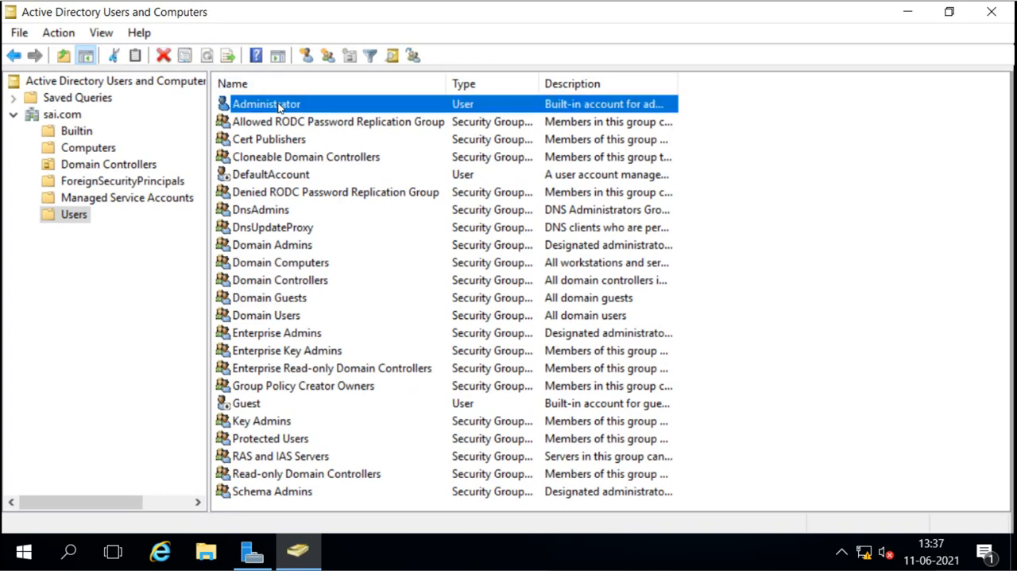
{"action": "left_click", "coordinate": [243, 407]}
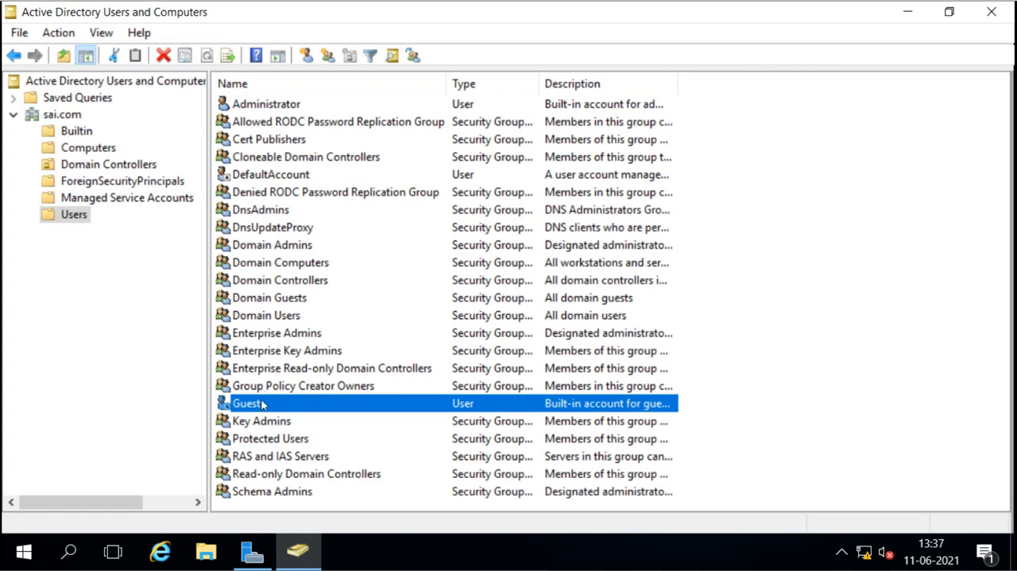
{"action": "right_click", "coordinate": [72, 217]}
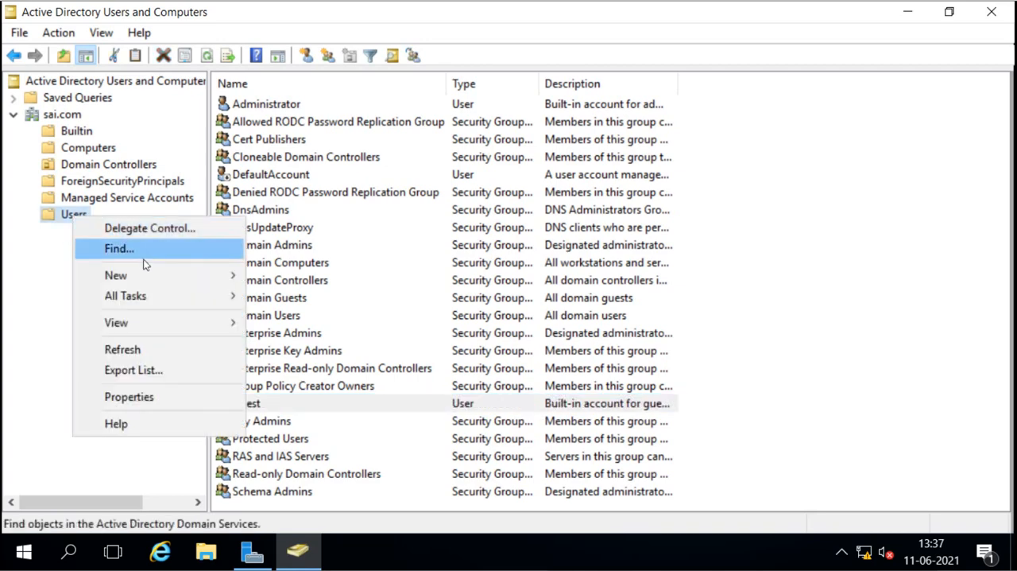
{"action": "mouse_move", "coordinate": [155, 274]}
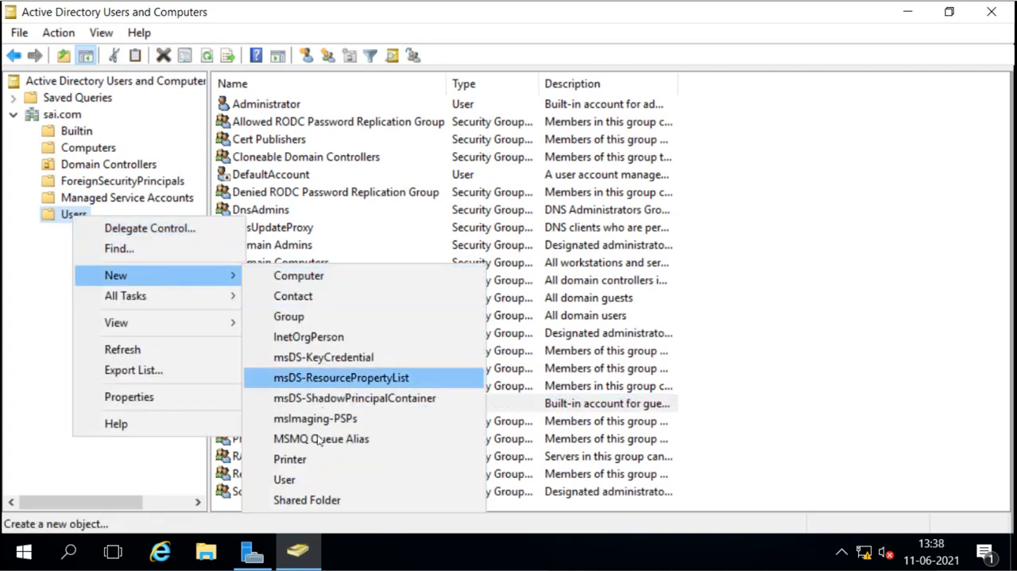
{"action": "left_click", "coordinate": [321, 478]}
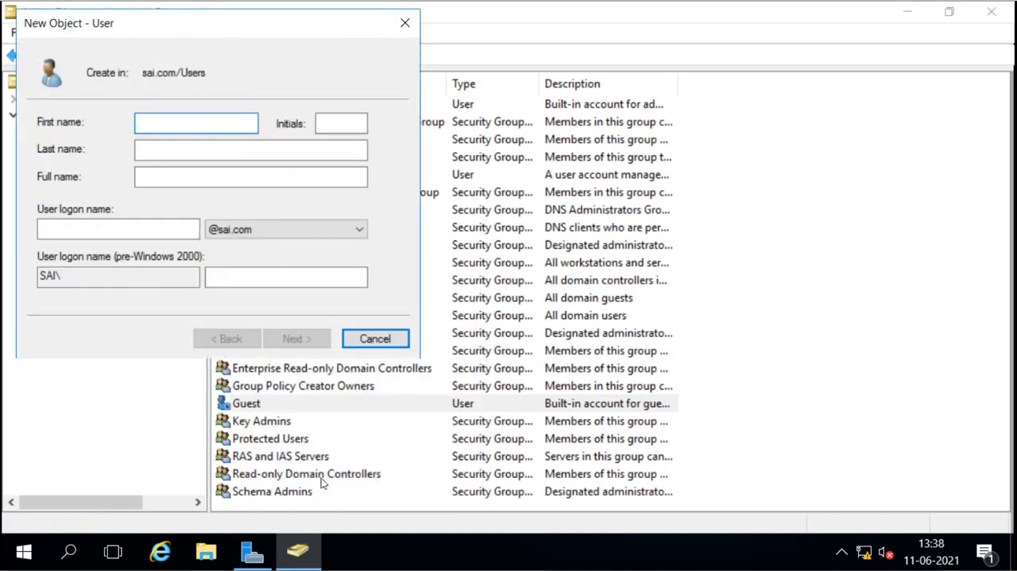
{"action": "left_click_drag", "start_coordinate": [241, 22], "coordinate": [467, 96]}
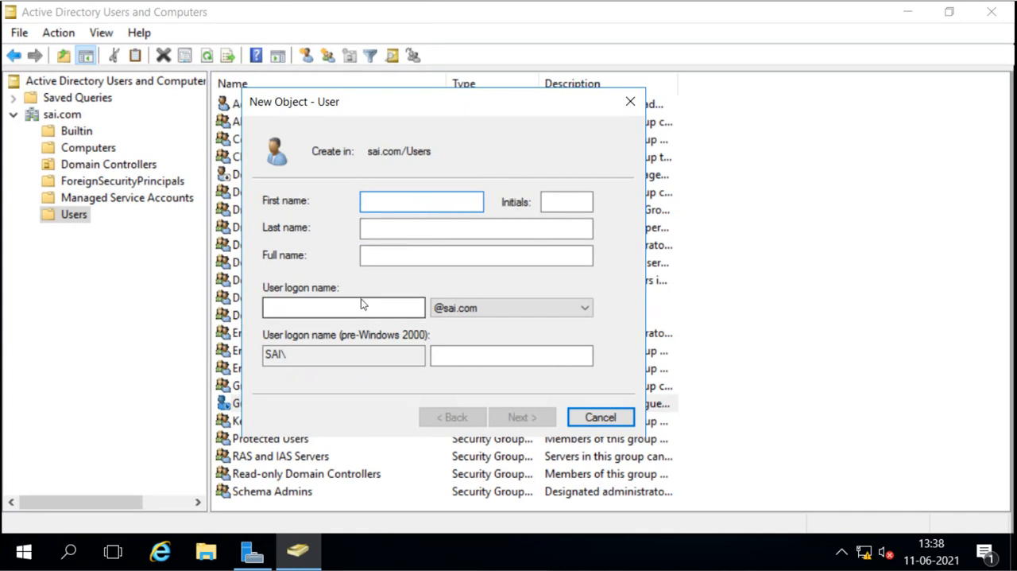
{"action": "type", "text": "user1"}
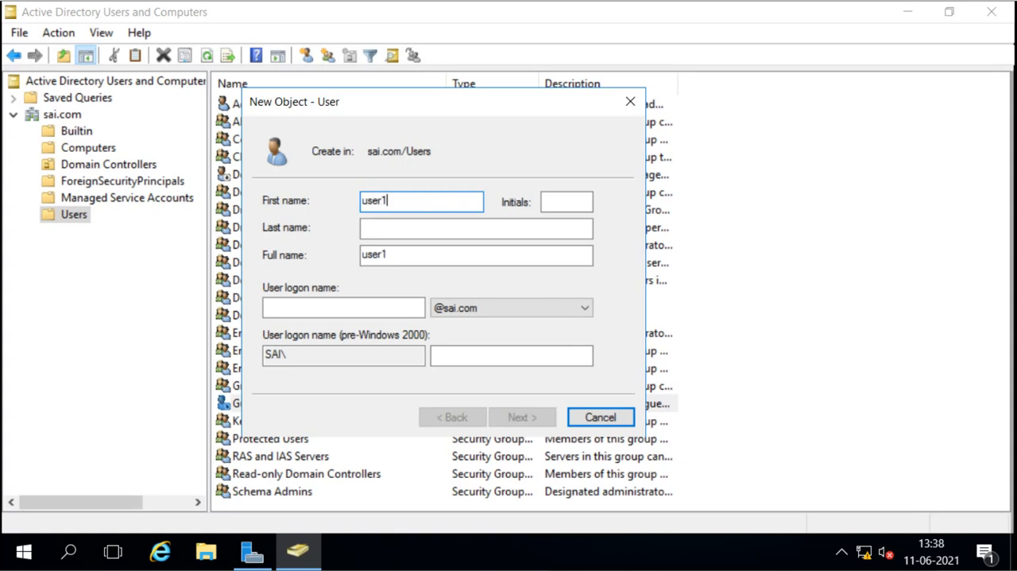
{"action": "key", "text": "Tab"}
{"action": "key", "text": "Tab"}
{"action": "key", "text": "Tab"}
{"action": "key", "text": "Tab"}
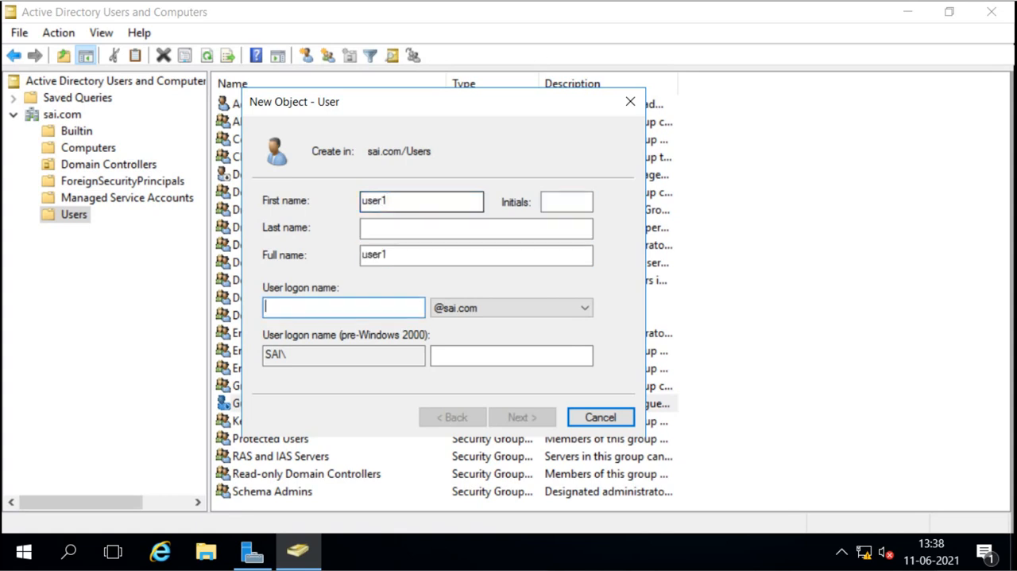
{"action": "type", "text": "user1"}
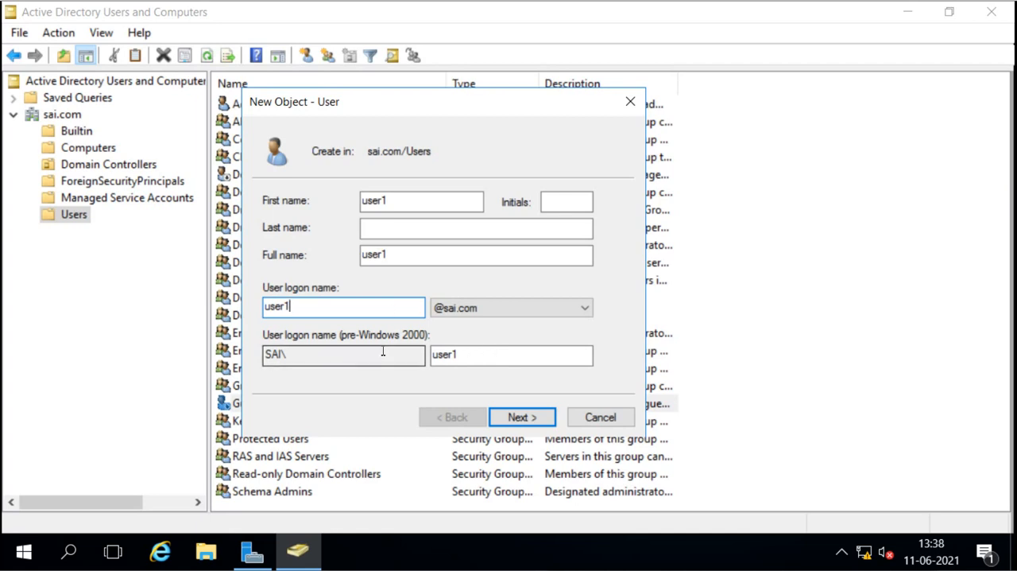
{"action": "left_click", "coordinate": [518, 417]}
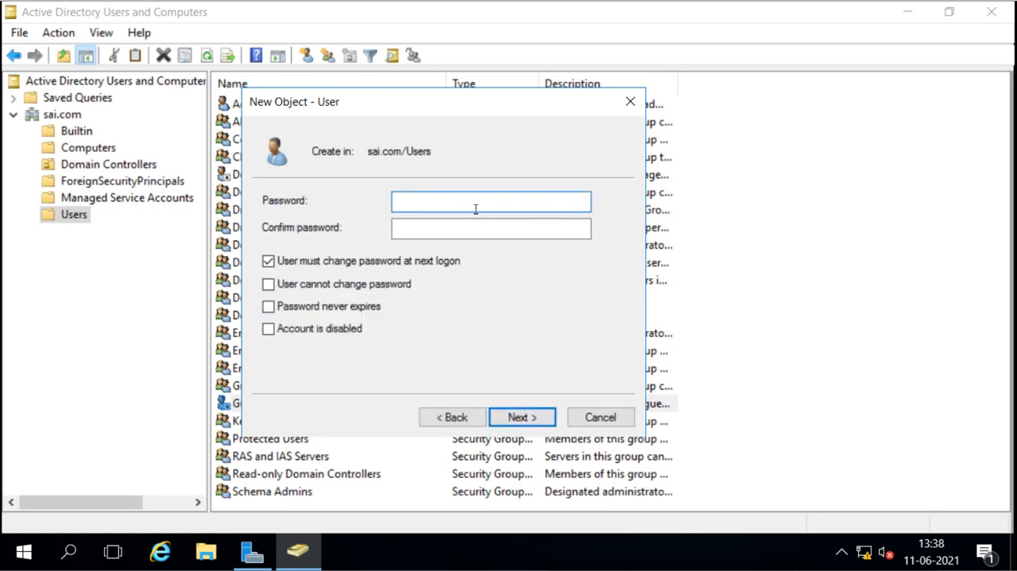
Step: Enter and confirm the password for the new domain user
{"action": "type", "text": "•••••••"}
{"action": "key", "text": "Tab"}
{"action": "type", "text": "•••"}
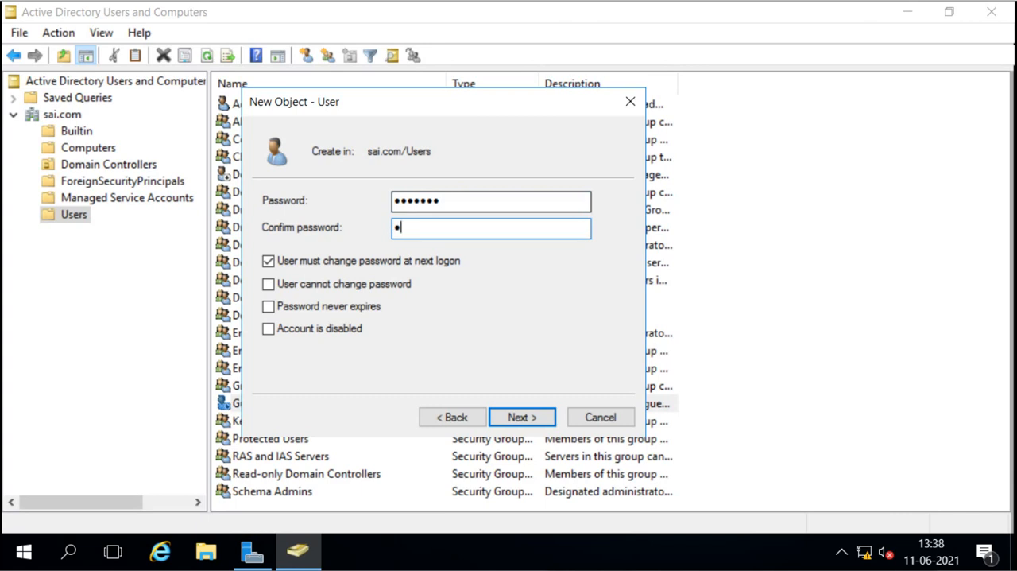
{"action": "type", "text": "••••"}
{"action": "key", "text": "Tab"}
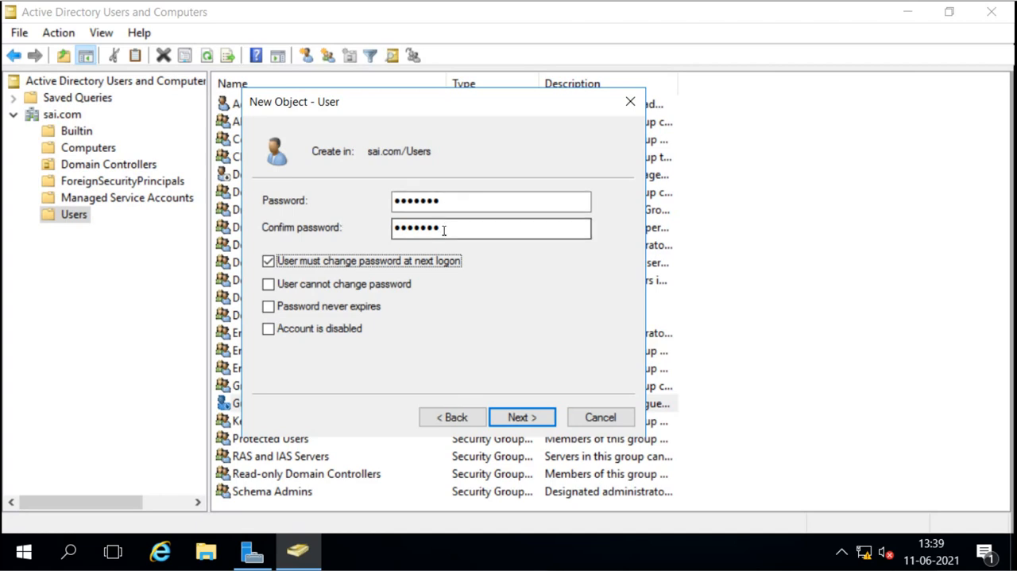
Step: Turn off "User must change password at next logon", leave the other account options off, and finish creating user1
{"action": "left_click", "coordinate": [270, 265]}
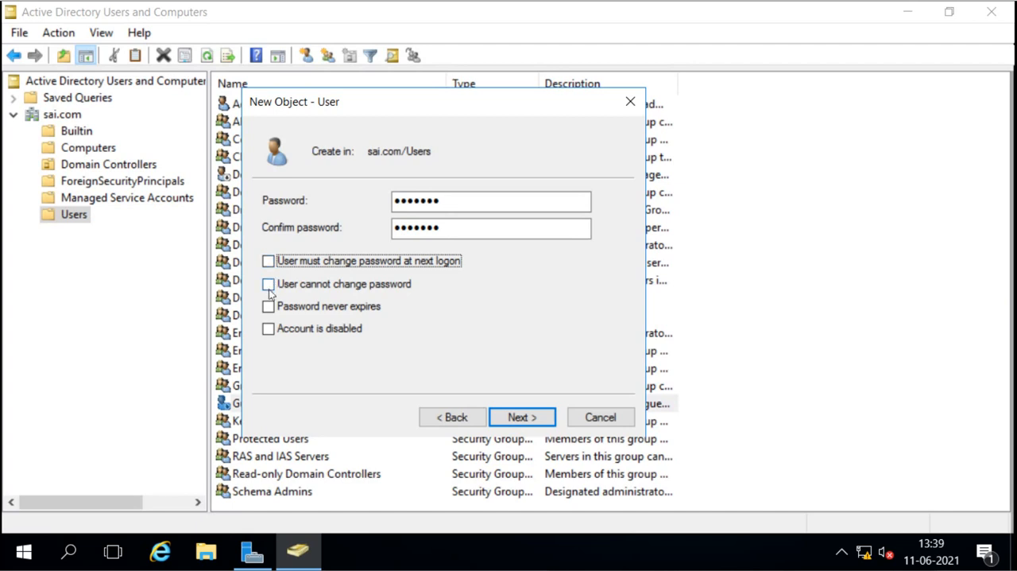
{"action": "left_click", "coordinate": [269, 285]}
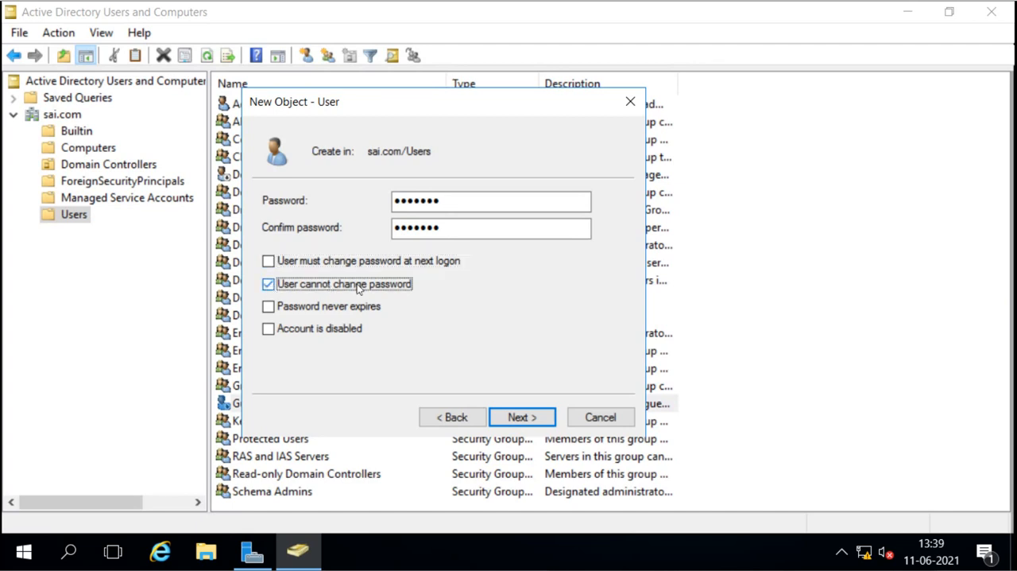
{"action": "left_click", "coordinate": [268, 284]}
{"action": "left_click", "coordinate": [269, 310]}
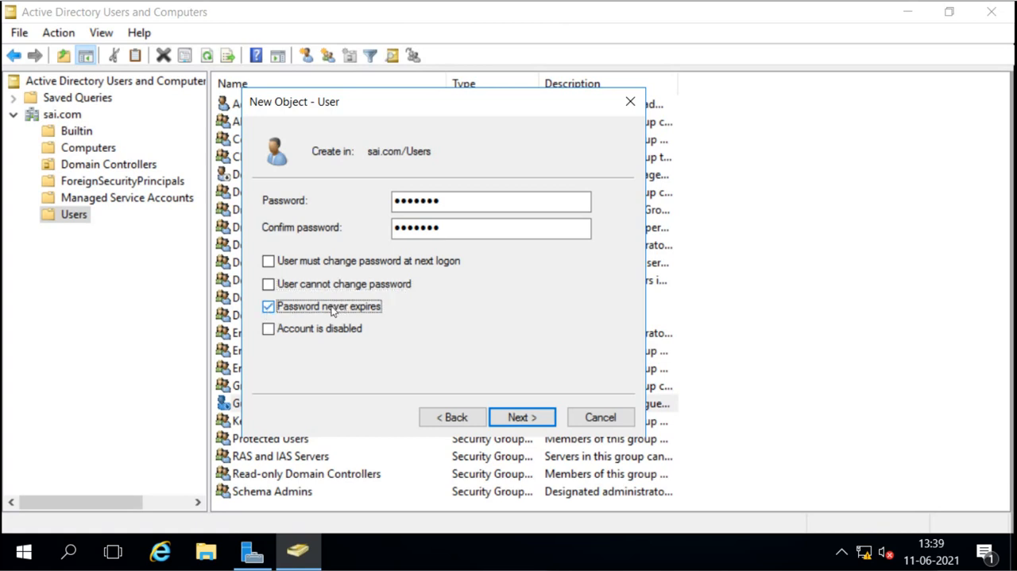
{"action": "left_click", "coordinate": [268, 306]}
{"action": "left_click", "coordinate": [269, 332]}
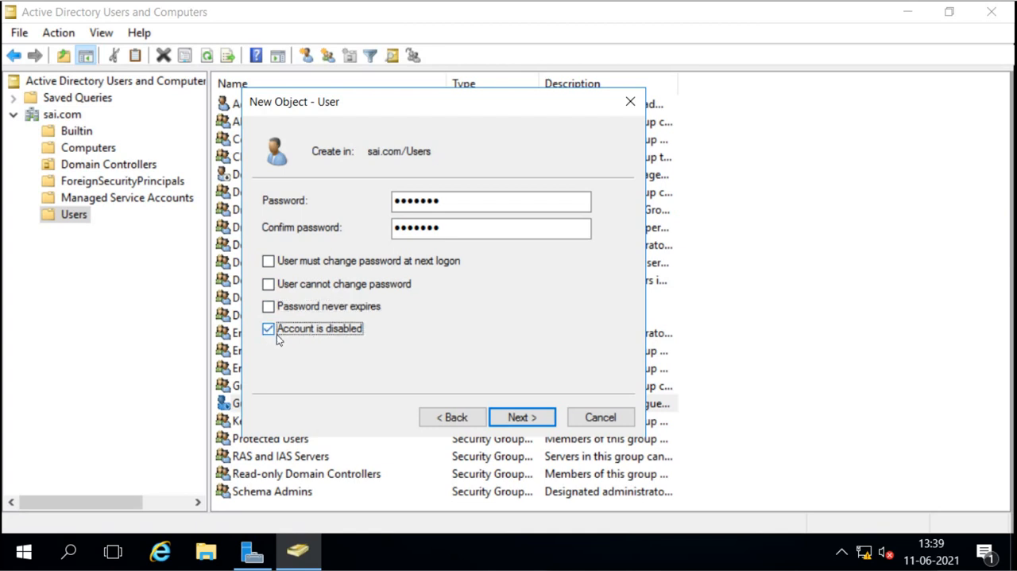
{"action": "left_click", "coordinate": [271, 337]}
{"action": "left_click", "coordinate": [525, 418]}
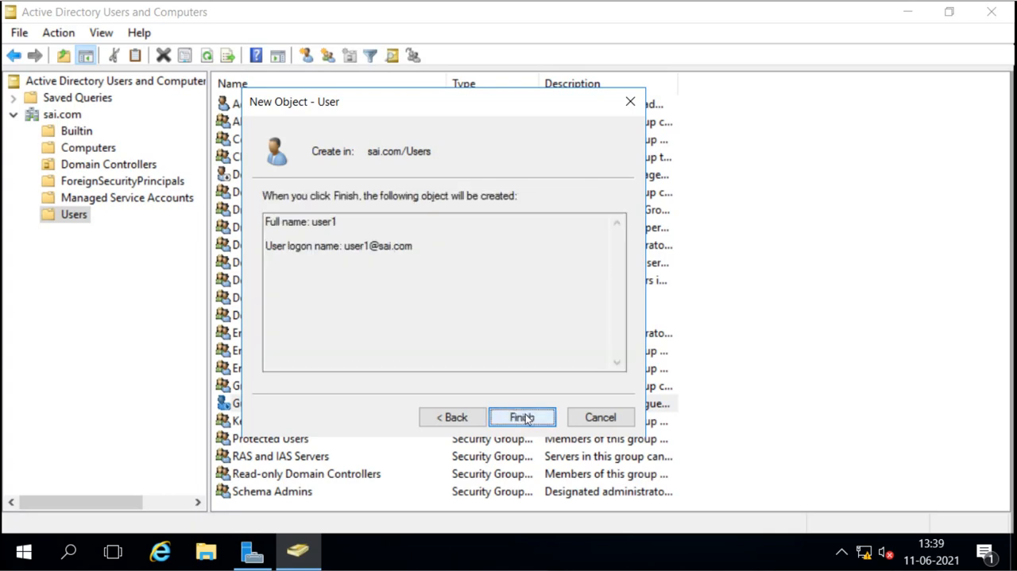
{"action": "left_click", "coordinate": [523, 417]}
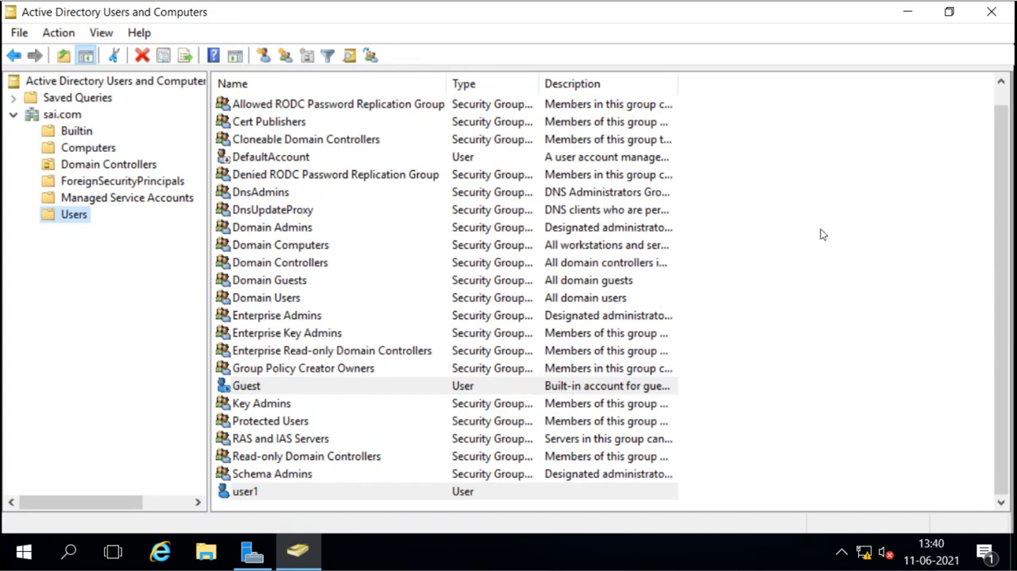
Step: Close Active Directory Users and Computers and sign out of the Administrator session
{"action": "left_click", "coordinate": [997, 14]}
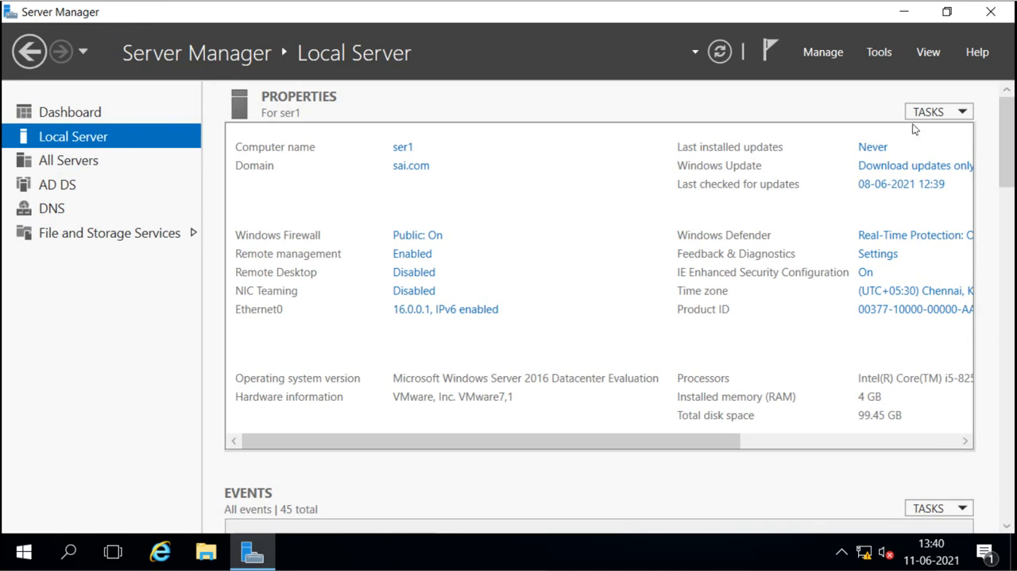
{"action": "left_click", "coordinate": [25, 550]}
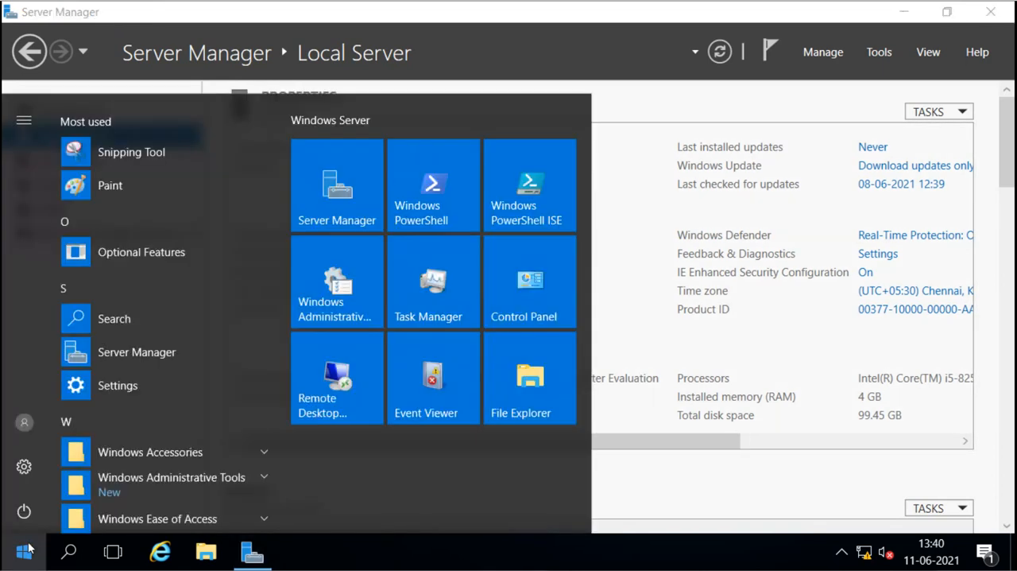
{"action": "left_click", "coordinate": [30, 420]}
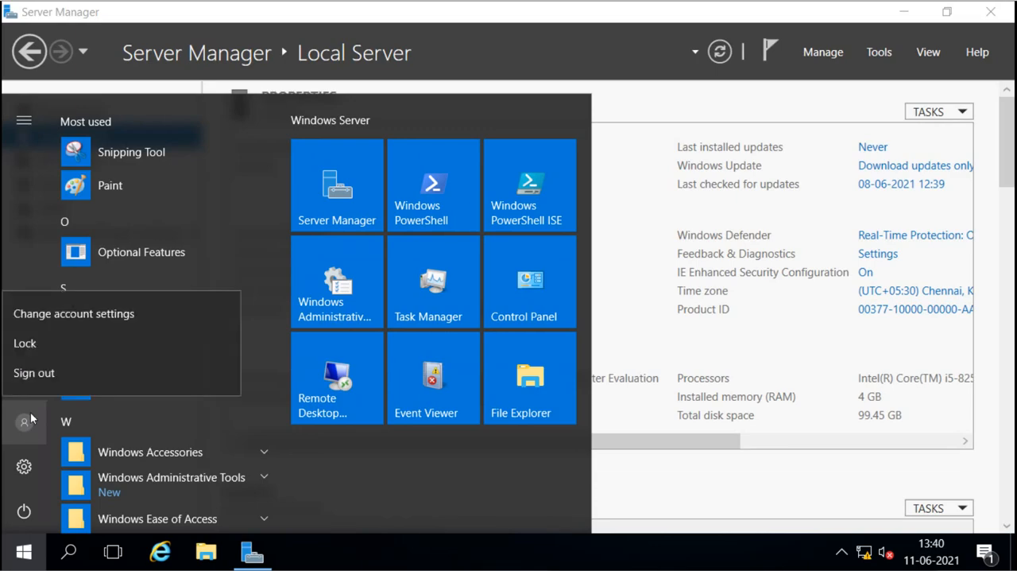
{"action": "left_click", "coordinate": [62, 372]}
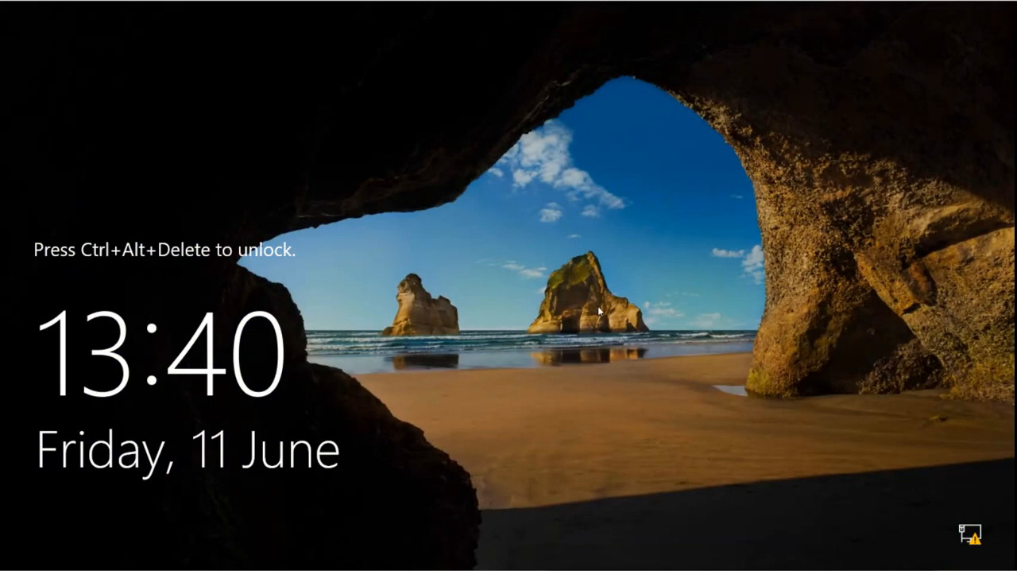
Step: Try to sign in to the SAI domain as other user user1 with the account password, and dismiss the resulting message
{"action": "key", "text": "ctrl+alt+Delete"}
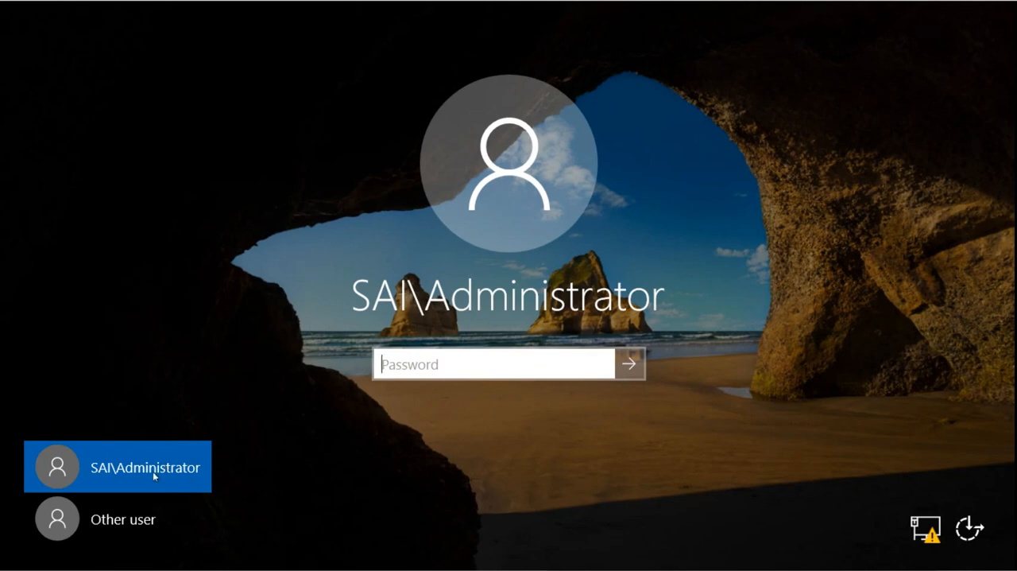
{"action": "left_click", "coordinate": [128, 522]}
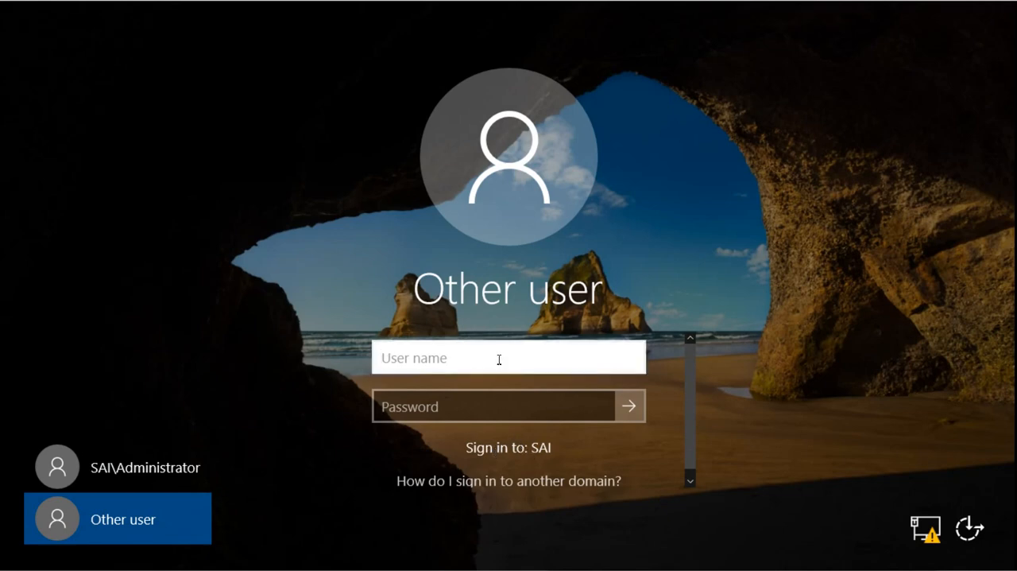
{"action": "type", "text": "user1"}
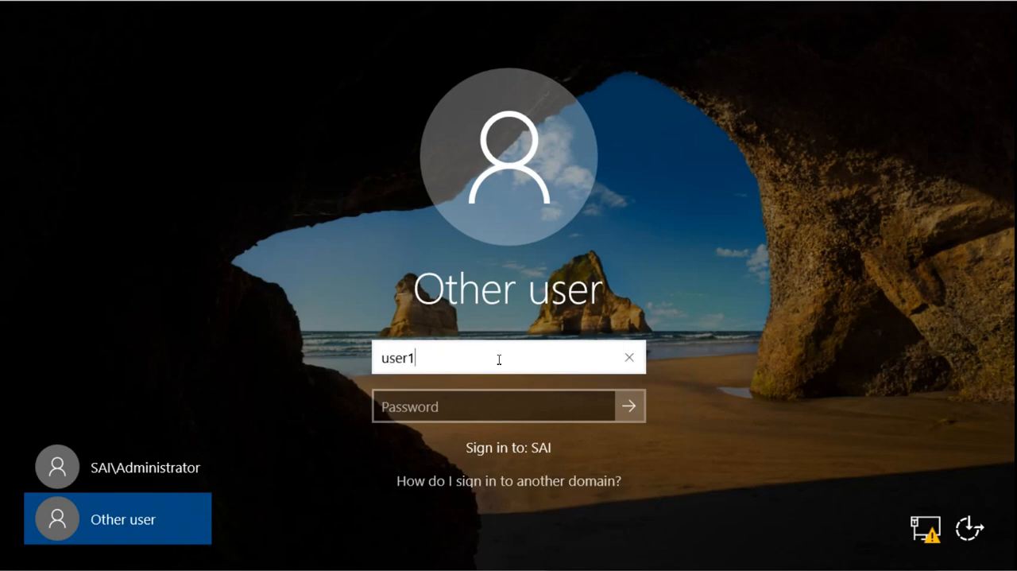
{"action": "key", "text": "Tab"}
{"action": "type", "text": "•••"}
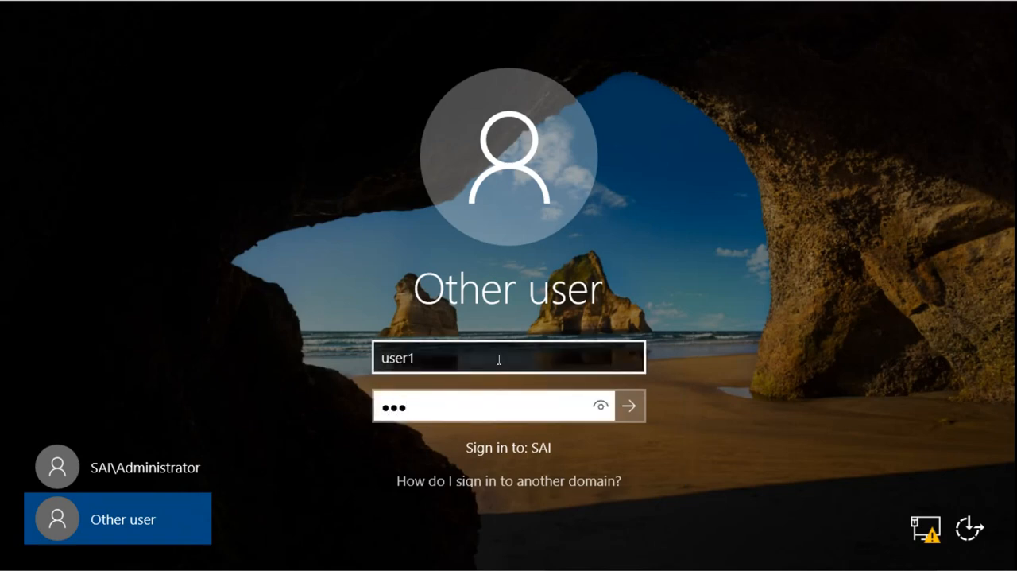
{"action": "type", "text": "••••"}
{"action": "key", "text": "Return"}
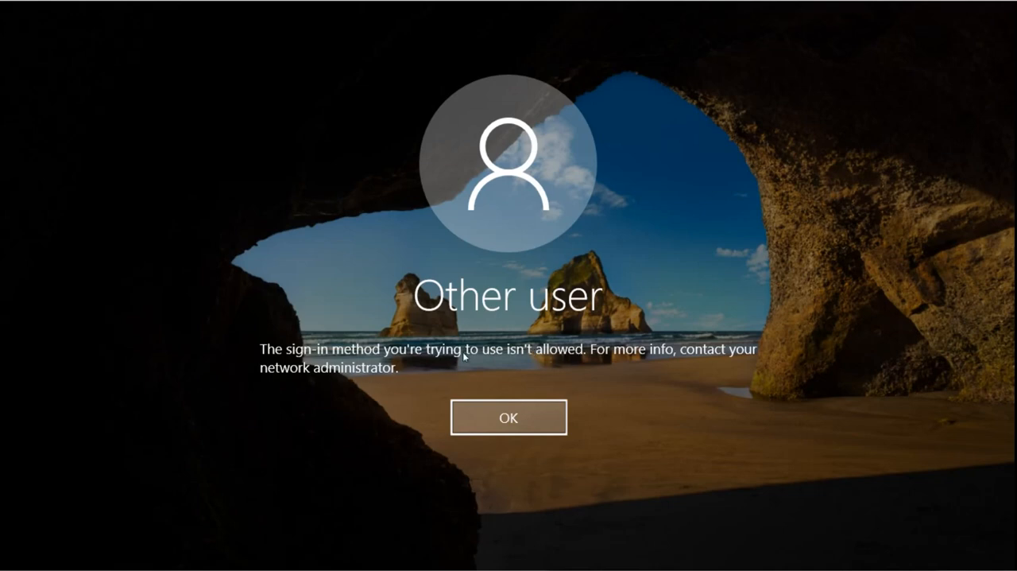
{"action": "left_click", "coordinate": [503, 413]}
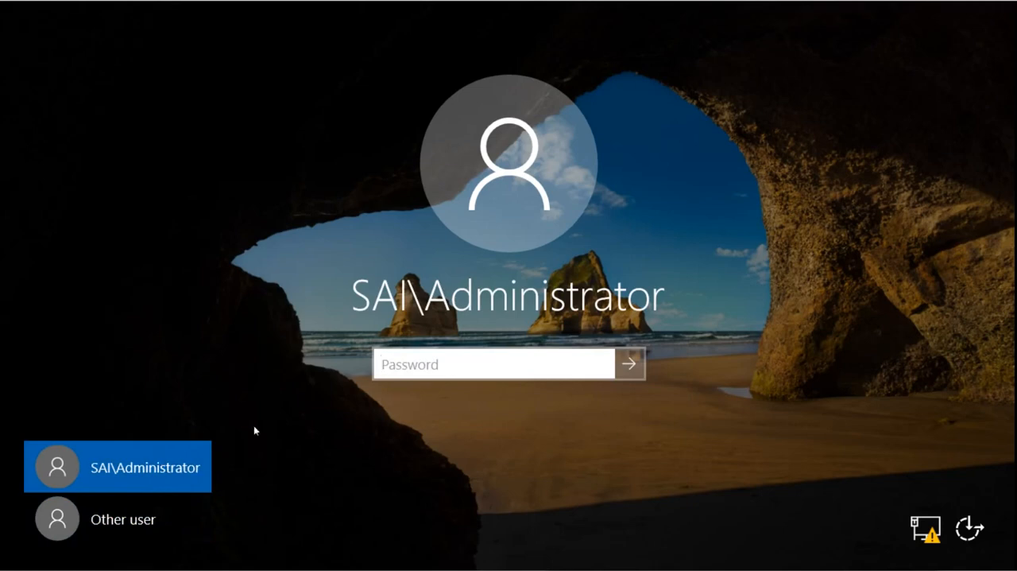
Step: Sign in as SAI\Administrator with the account password and open the Local Server properties in Server Manager
{"action": "type", "text": "•••"}
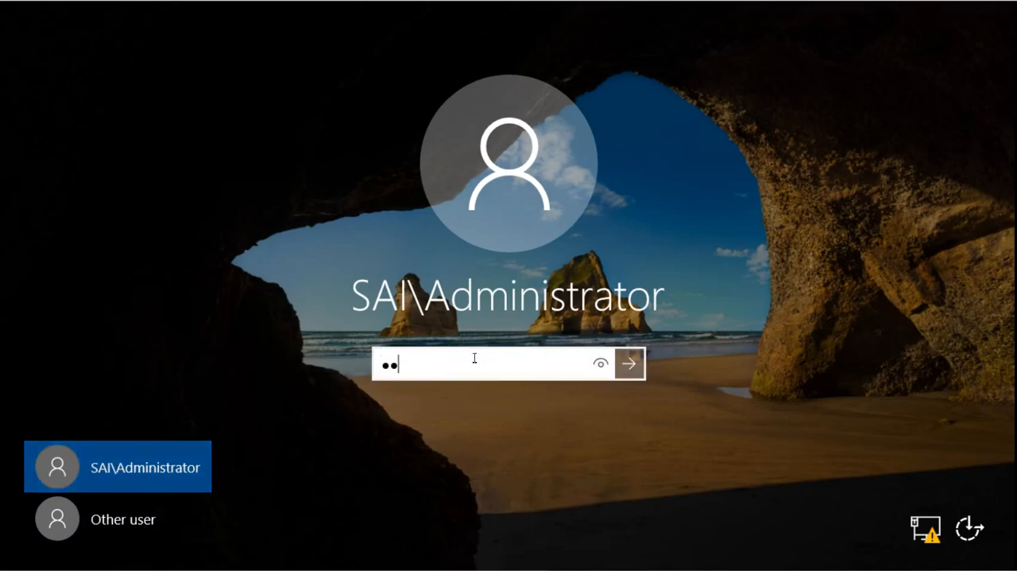
{"action": "type", "text": "••••"}
{"action": "key", "text": "Return"}
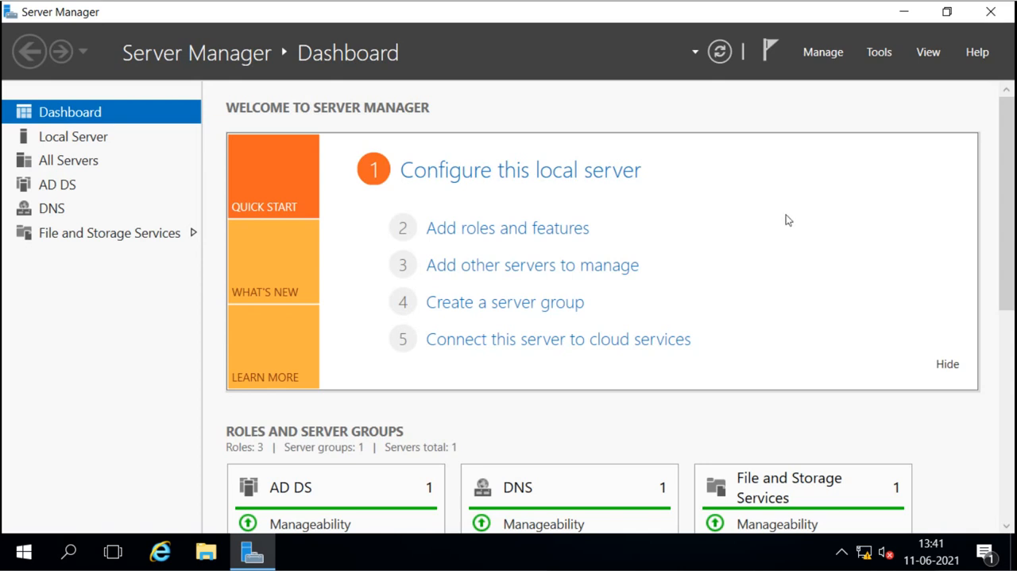
{"action": "left_click", "coordinate": [68, 145]}
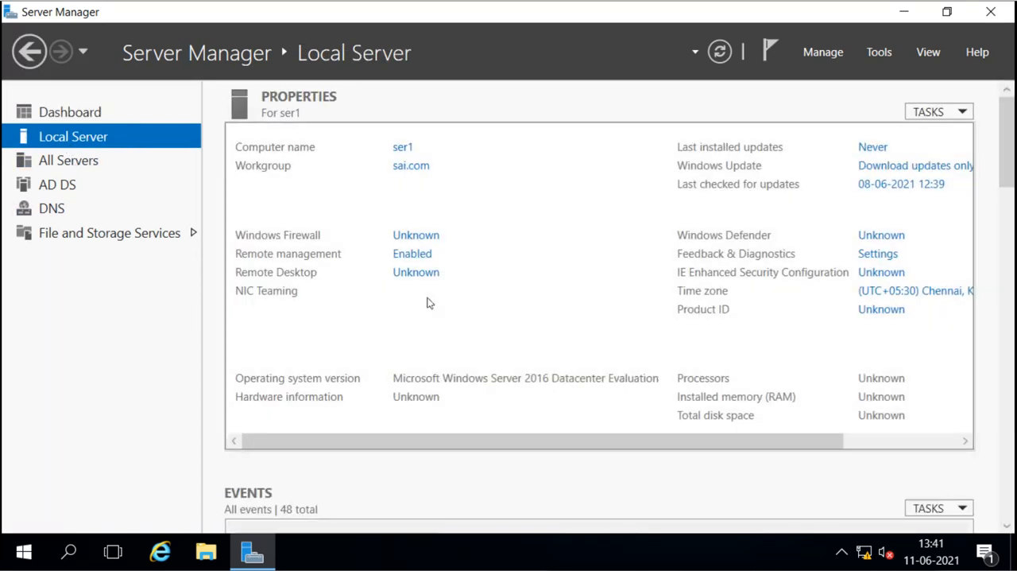